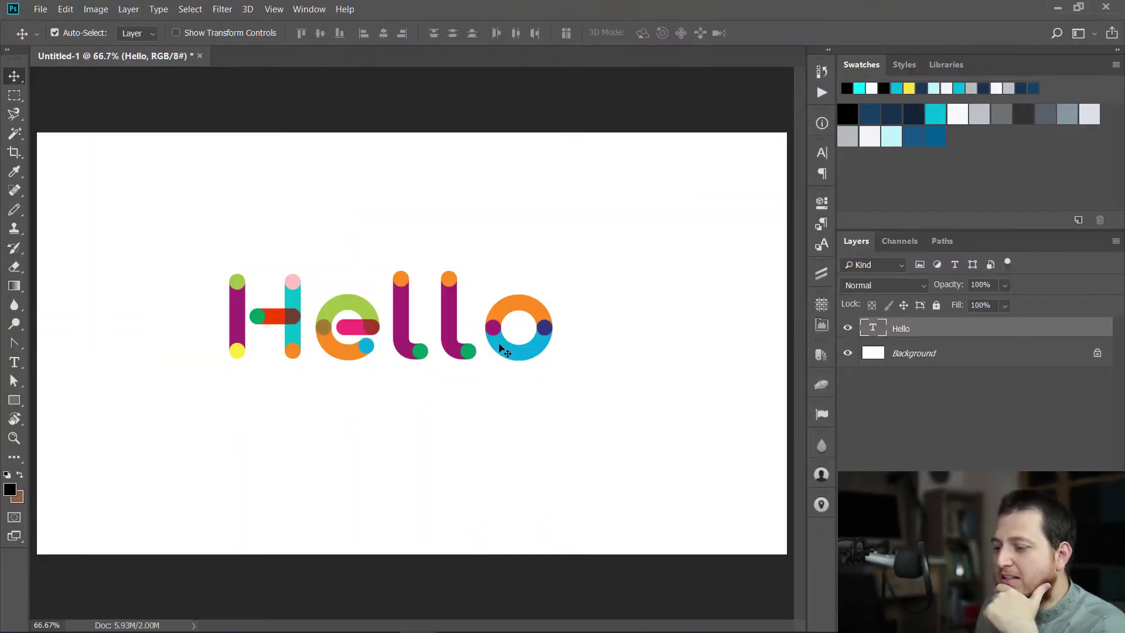
Nudge the ColorTube 'Hello' text upward and select its font name for editing.
{"action": "left_click_drag", "start_coordinate": [498, 346], "coordinate": [506, 292]}
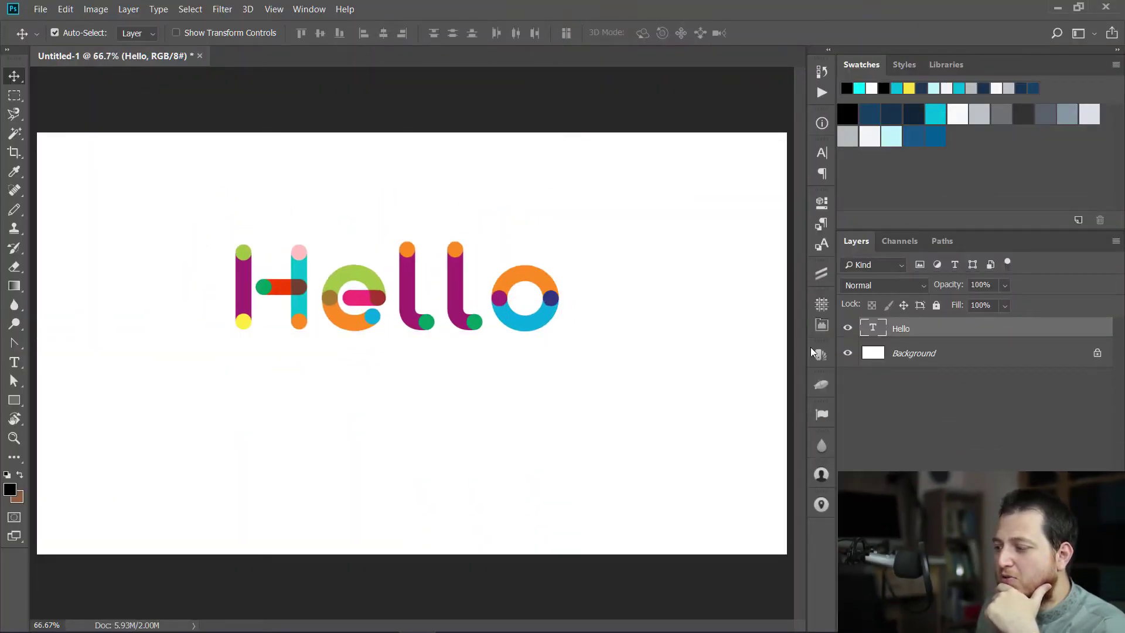
{"action": "double_click", "coordinate": [872, 334]}
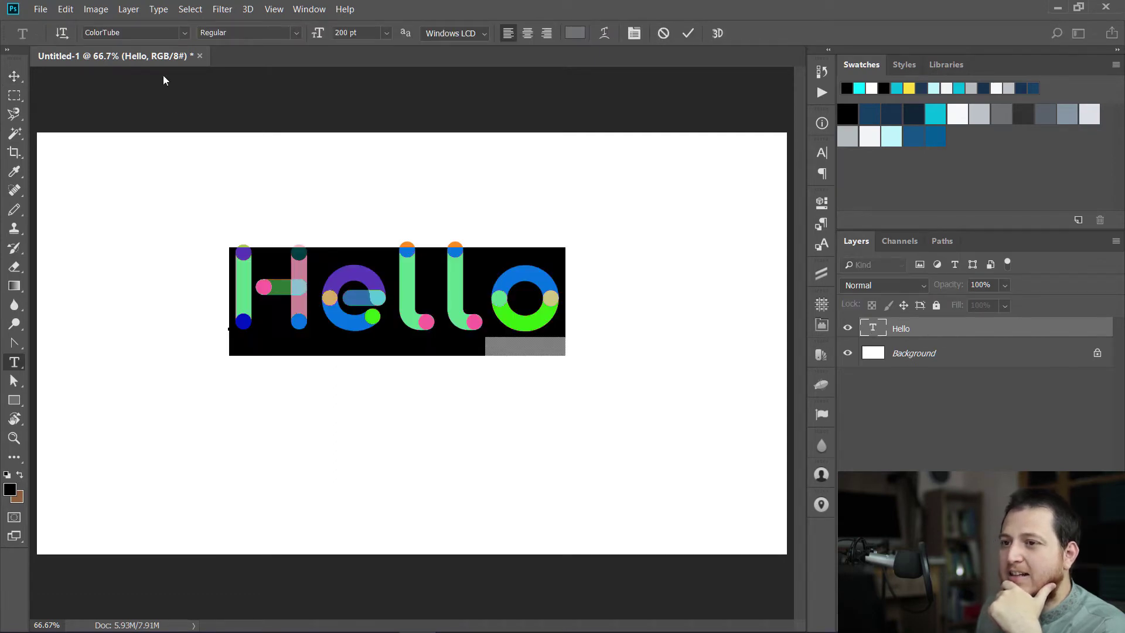
{"action": "left_click", "coordinate": [166, 33]}
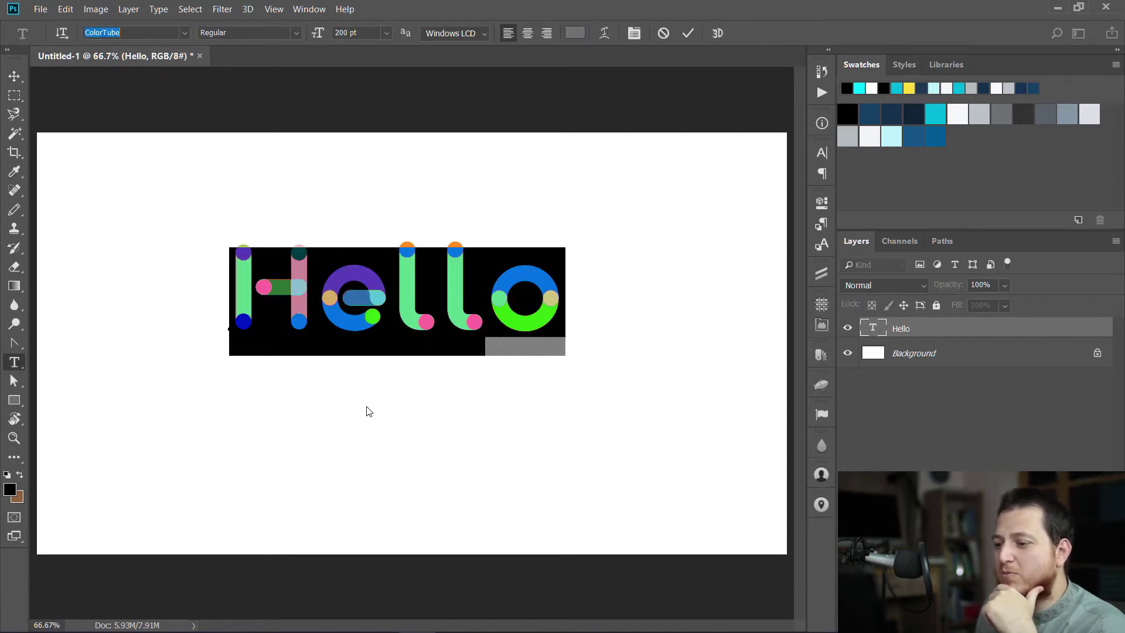
Switch to the ColorTube Font - Neogrey tab in Chrome and check its web address.
{"action": "mouse_move", "coordinate": [194, 618]}
{"action": "mouse_move", "coordinate": [235, 618]}
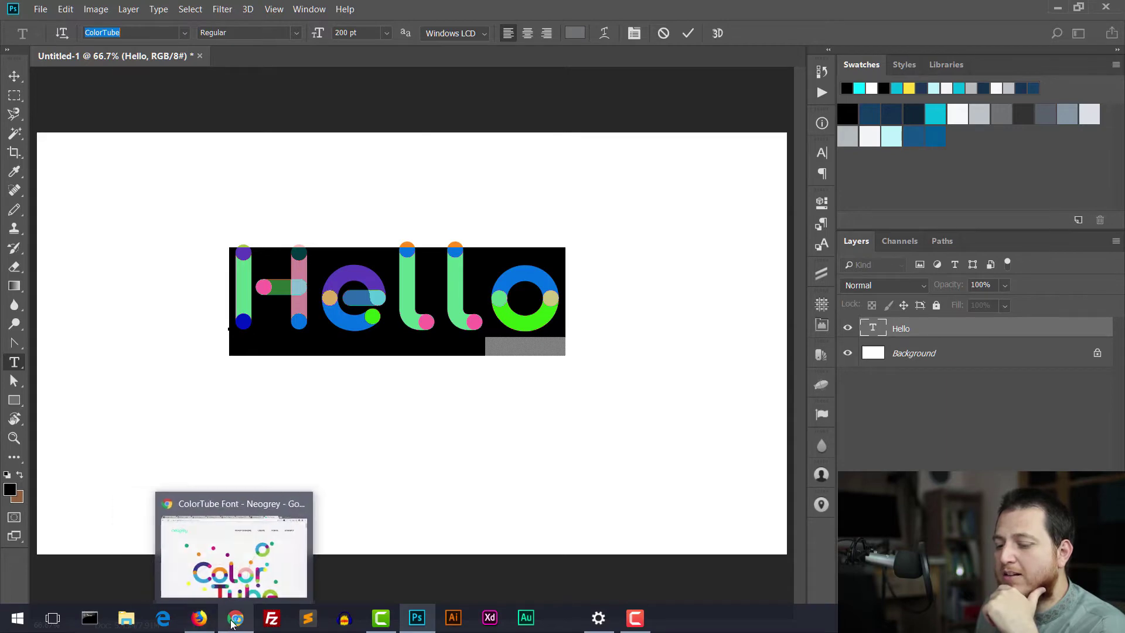
{"action": "left_click", "coordinate": [235, 542]}
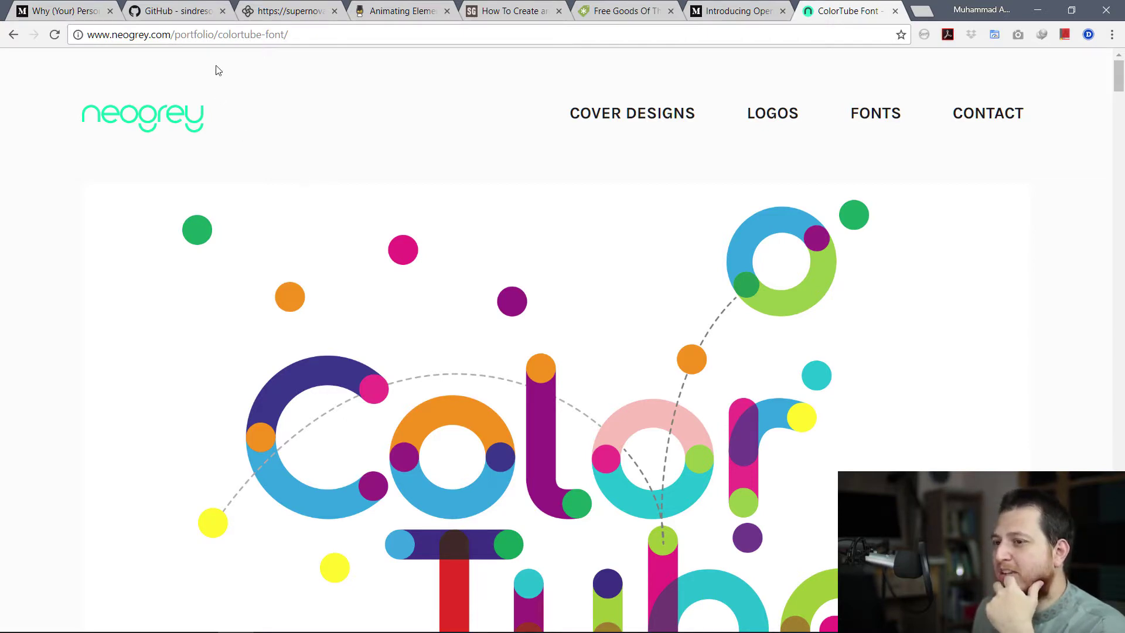
{"action": "left_click", "coordinate": [238, 35]}
{"action": "left_click", "coordinate": [237, 35]}
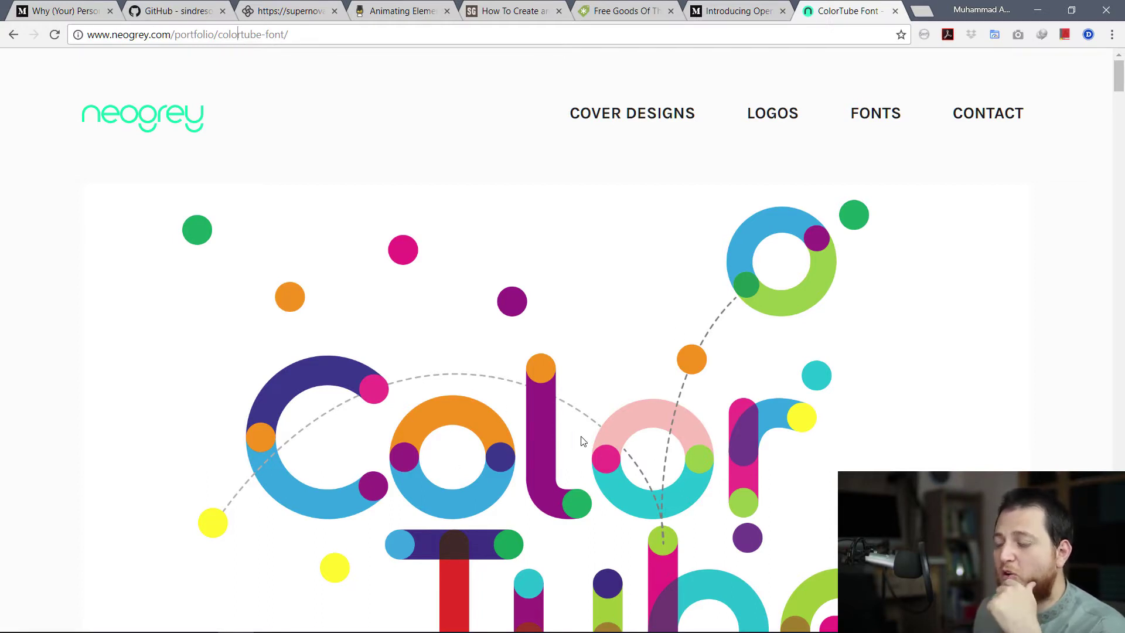
{"action": "mouse_move", "coordinate": [426, 618]}
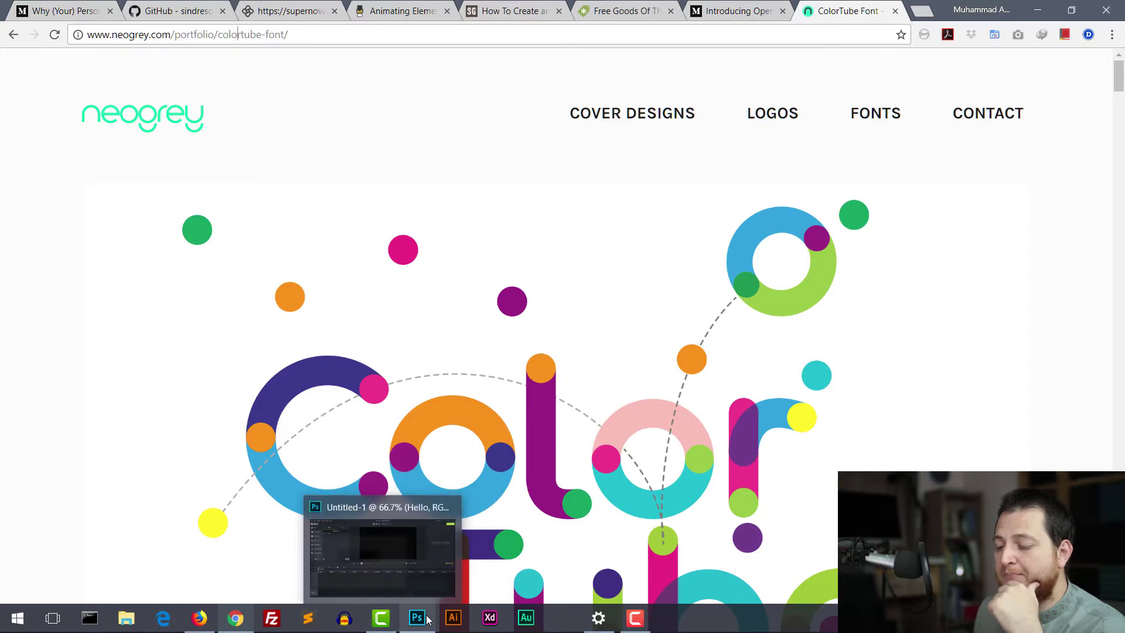
Replace the 'o' in 'Hello' with an alternate ColorTube glyph.
{"action": "left_click", "coordinate": [241, 623]}
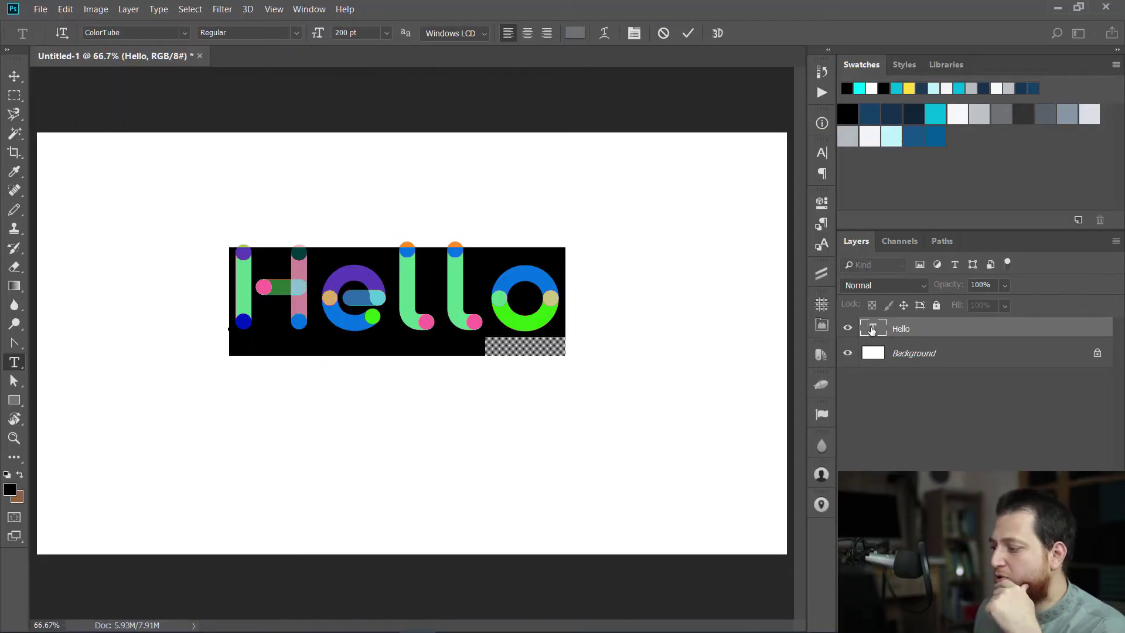
{"action": "double_click", "coordinate": [873, 330]}
{"action": "mouse_move", "coordinate": [516, 308]}
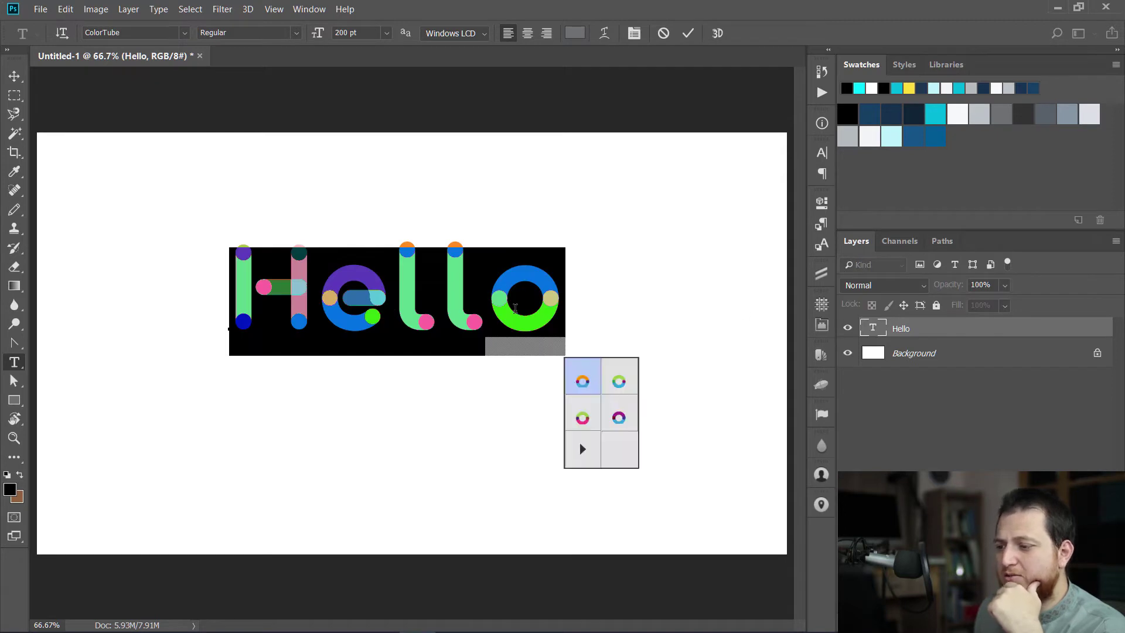
{"action": "left_click", "coordinate": [619, 376]}
{"action": "key", "text": "Escape"}
{"action": "key", "text": "v"}
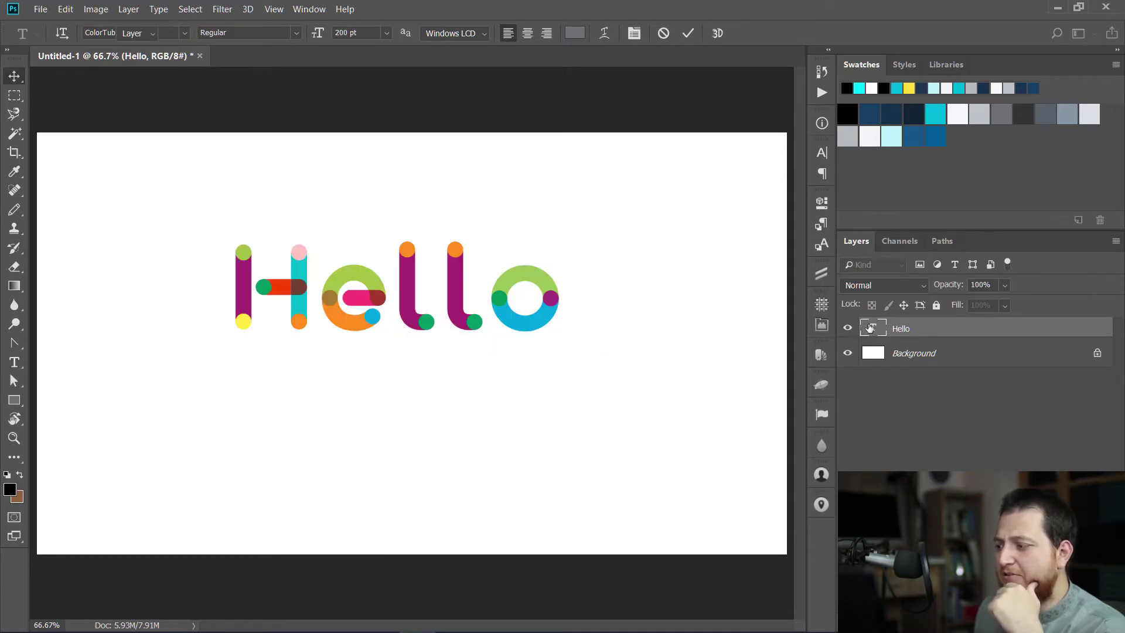
Retype the text as 'Lets Play'.
{"action": "double_click", "coordinate": [871, 328]}
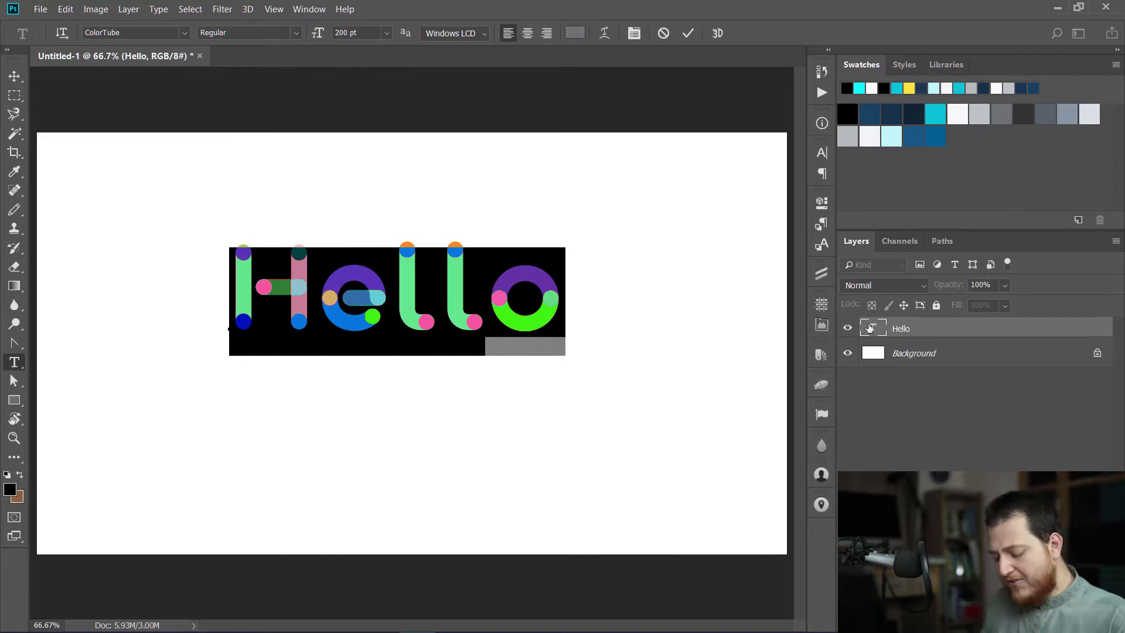
{"action": "key", "text": "BackSpace"}
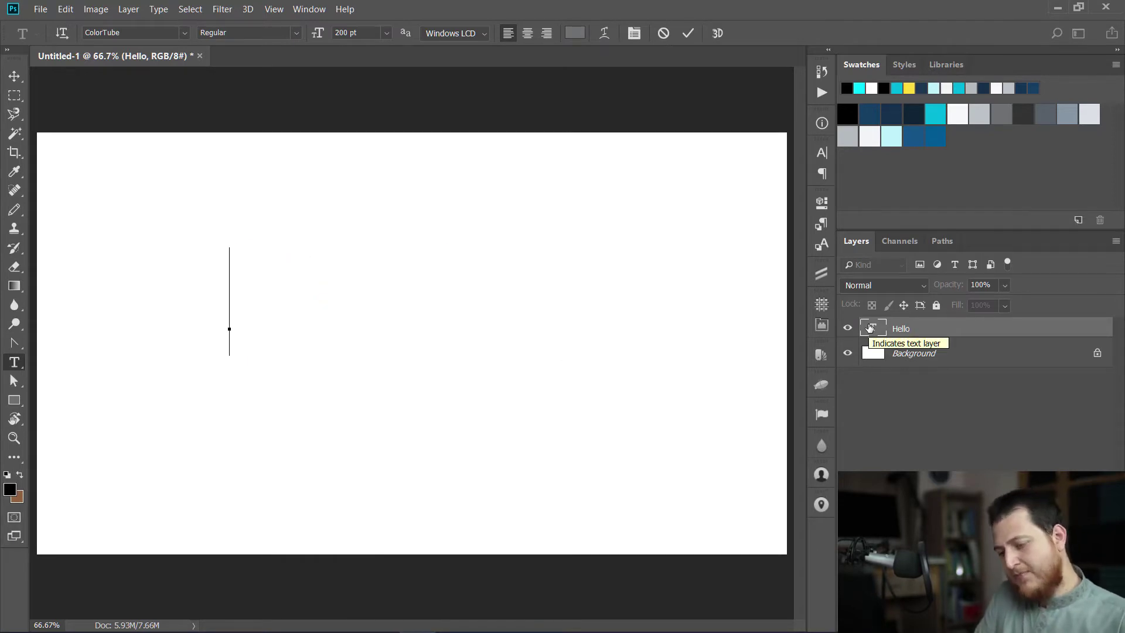
{"action": "type", "text": "Lets "}
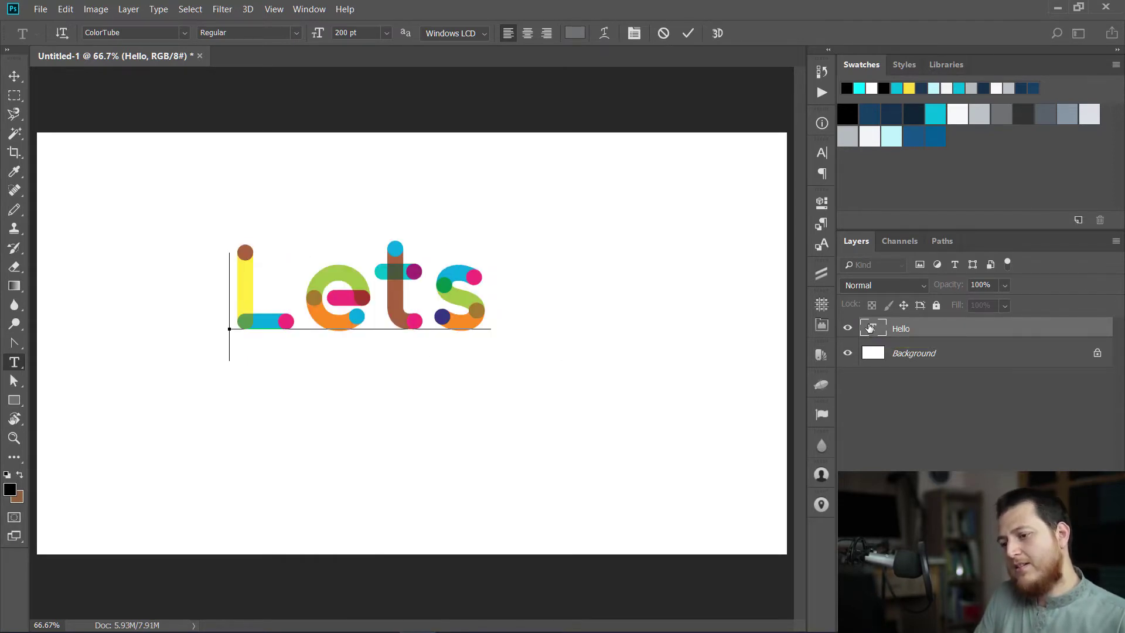
{"action": "type", "text": "Play"}
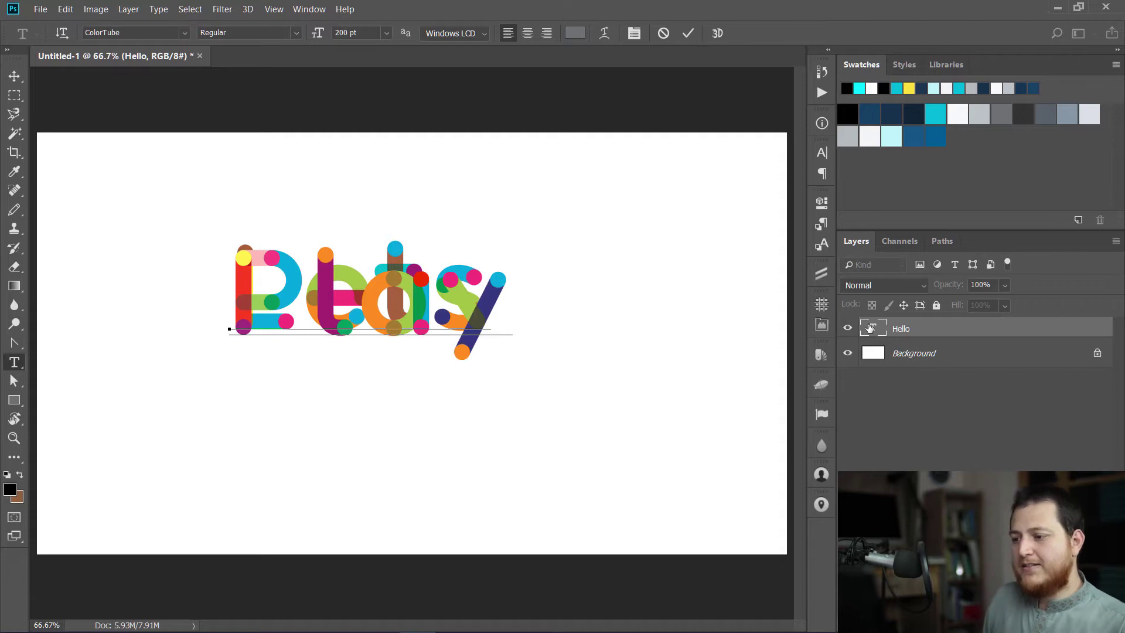
{"action": "key", "text": "ctrl+Return"}
Try Auto, 220 and 250 pt leading on 'Lets Play' before settling on 300 pt.
{"action": "key", "text": "v"}
{"action": "double_click", "coordinate": [870, 328]}
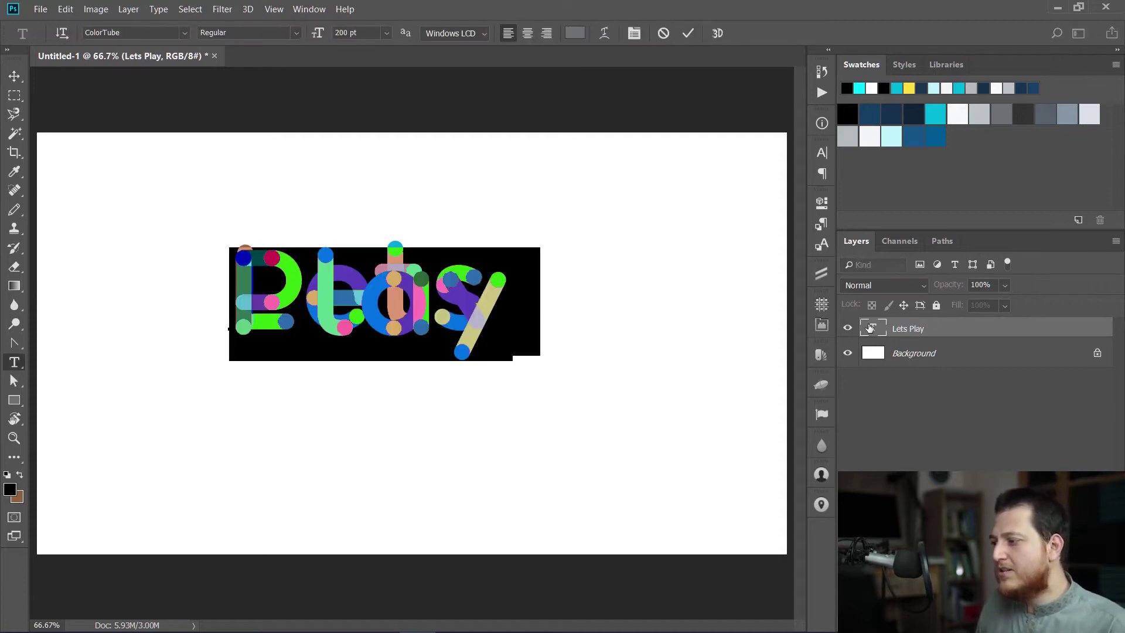
{"action": "left_click", "coordinate": [827, 155]}
{"action": "left_click", "coordinate": [793, 192]}
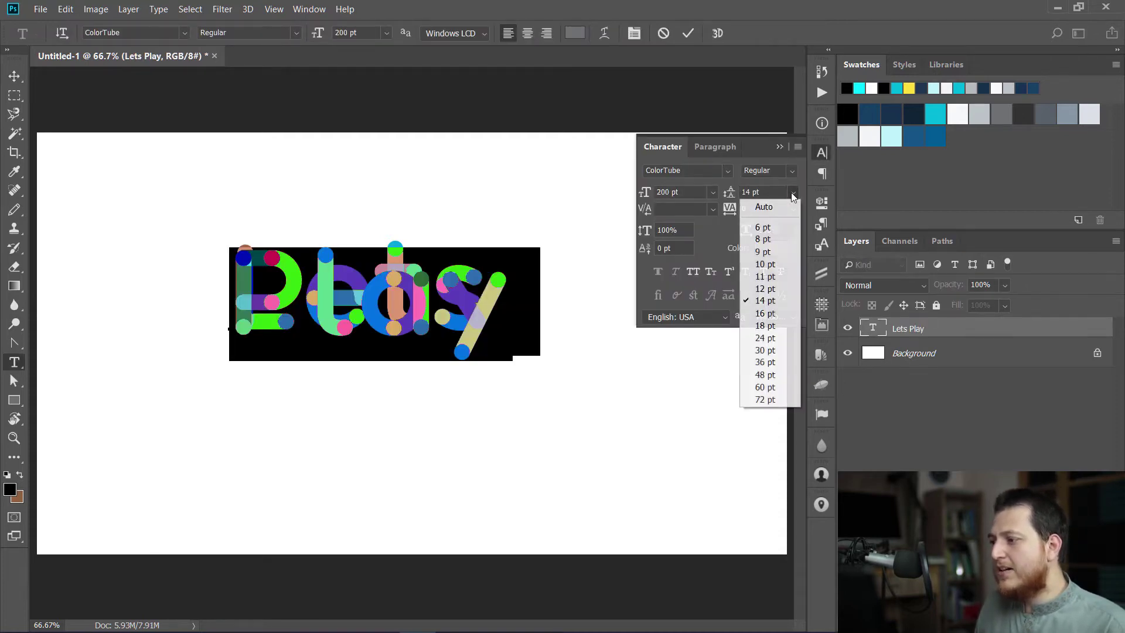
{"action": "left_click", "coordinate": [768, 205]}
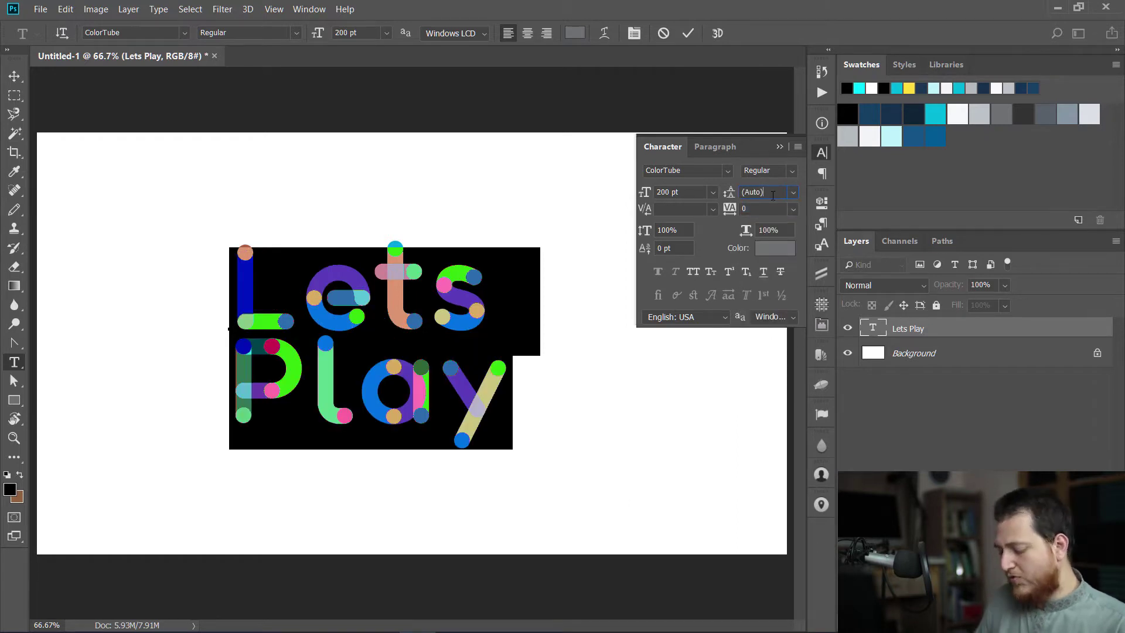
{"action": "type", "text": "22"}
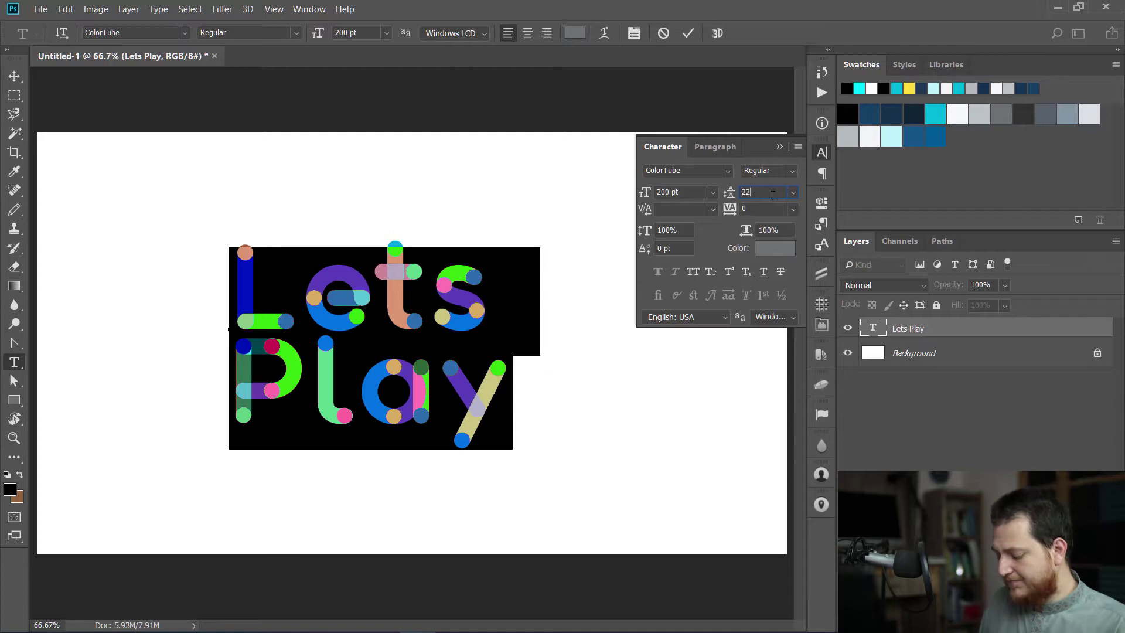
{"action": "type", "text": "0"}
{"action": "key", "text": "Return"}
{"action": "left_click", "coordinate": [773, 195]}
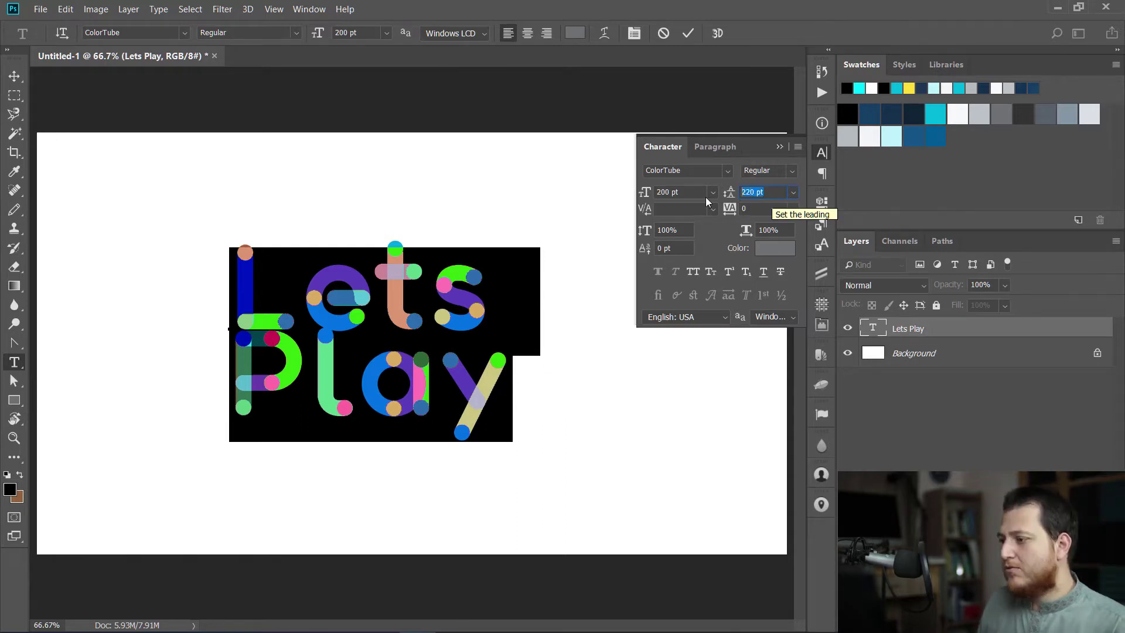
{"action": "type", "text": "250"}
{"action": "key", "text": "Return"}
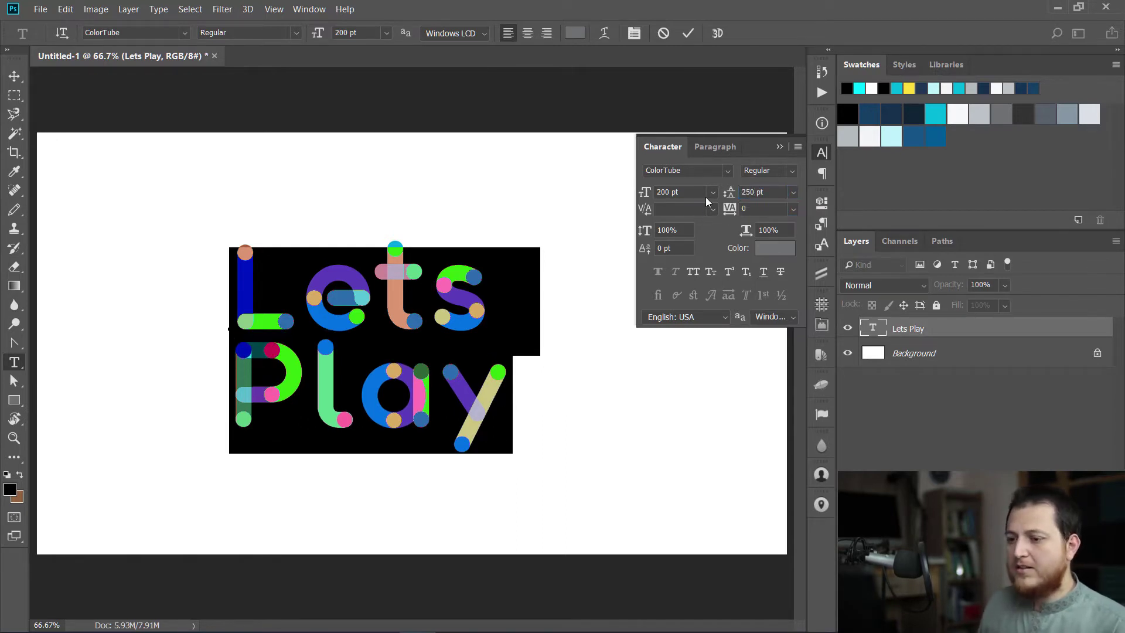
{"action": "left_click", "coordinate": [764, 192]}
{"action": "type", "text": "30"}
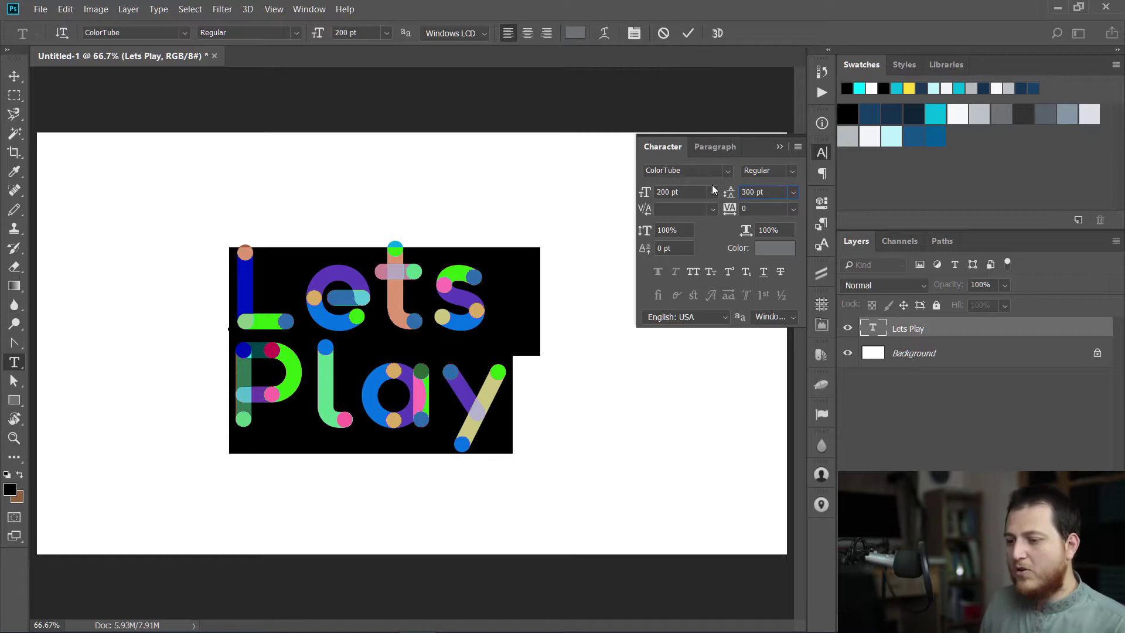
{"action": "type", "text": "0"}
{"action": "key", "text": "Return"}
{"action": "key", "text": "ctrl+Return"}
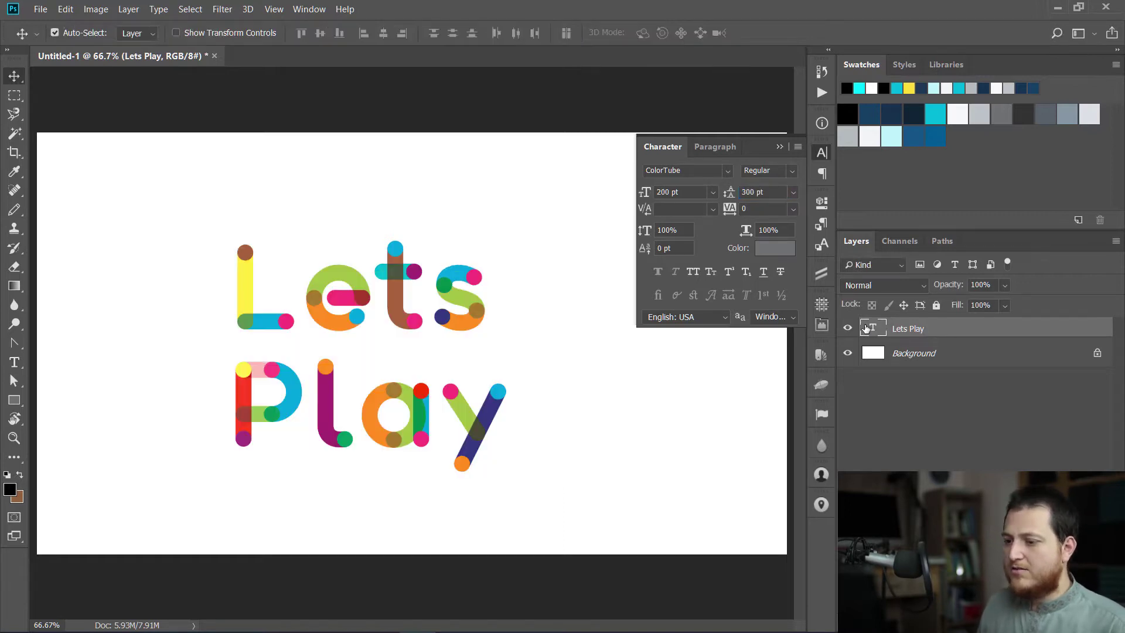
Shift the text slightly right and up, then retype it as 'Work' over 'Together'.
{"action": "left_click", "coordinate": [822, 152]}
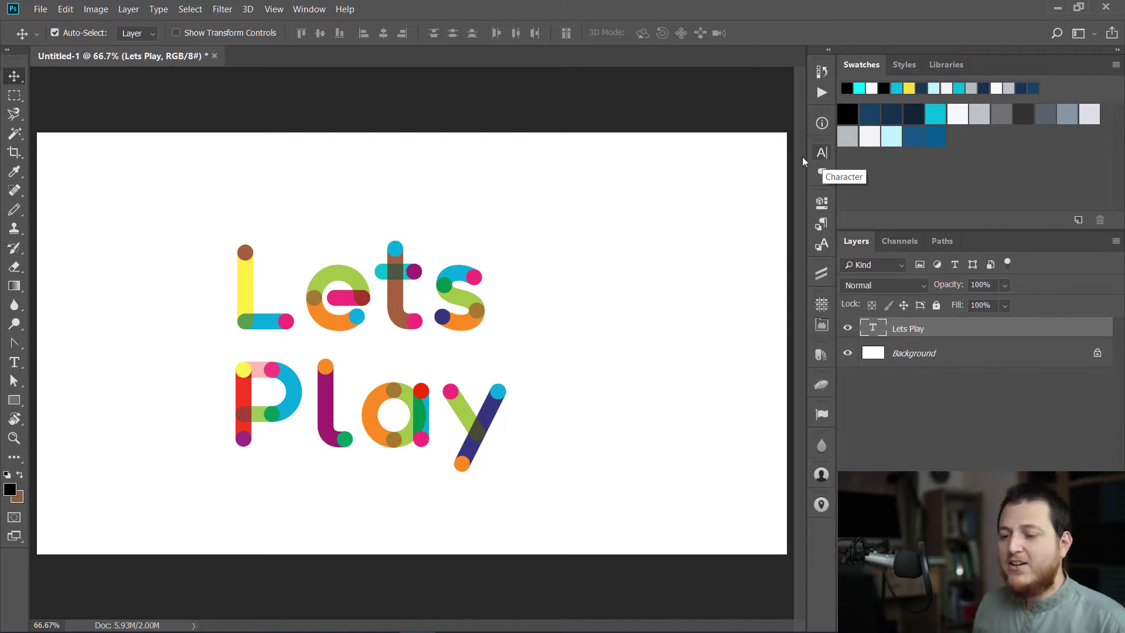
{"action": "left_click_drag", "start_coordinate": [404, 280], "coordinate": [436, 268]}
{"action": "double_click", "coordinate": [873, 329]}
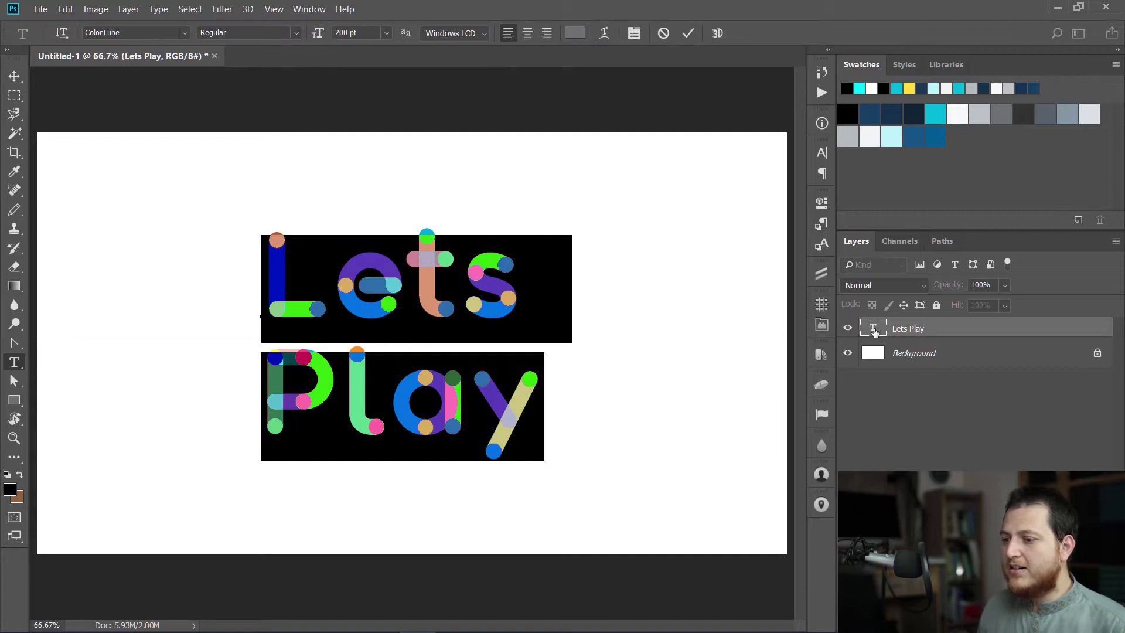
{"action": "type", "text": "wwww"}
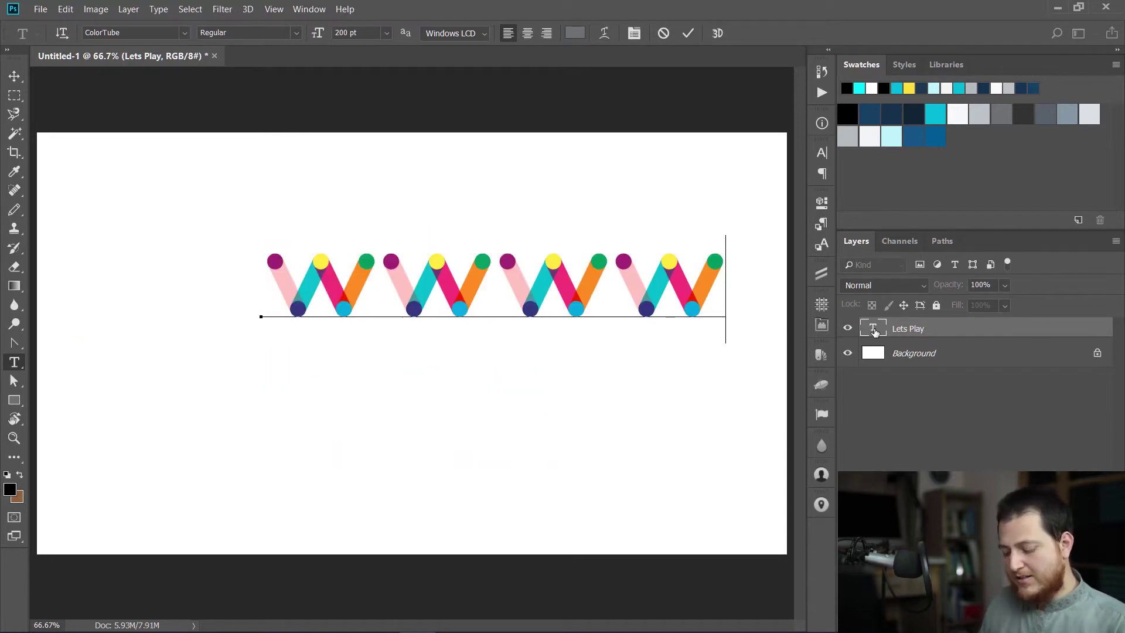
{"action": "key", "text": "BackSpace"}
{"action": "key", "text": "BackSpace"}
{"action": "key", "text": "BackSpace"}
{"action": "key", "text": "BackSpace"}
{"action": "type", "text": "Work"}
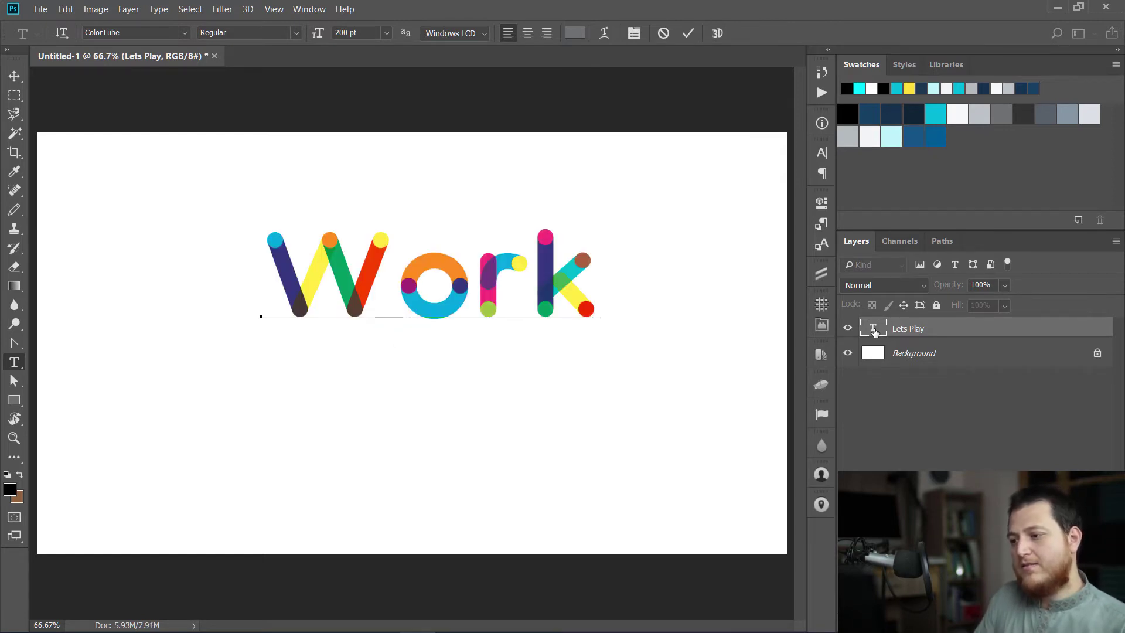
{"action": "key", "text": "Return"}
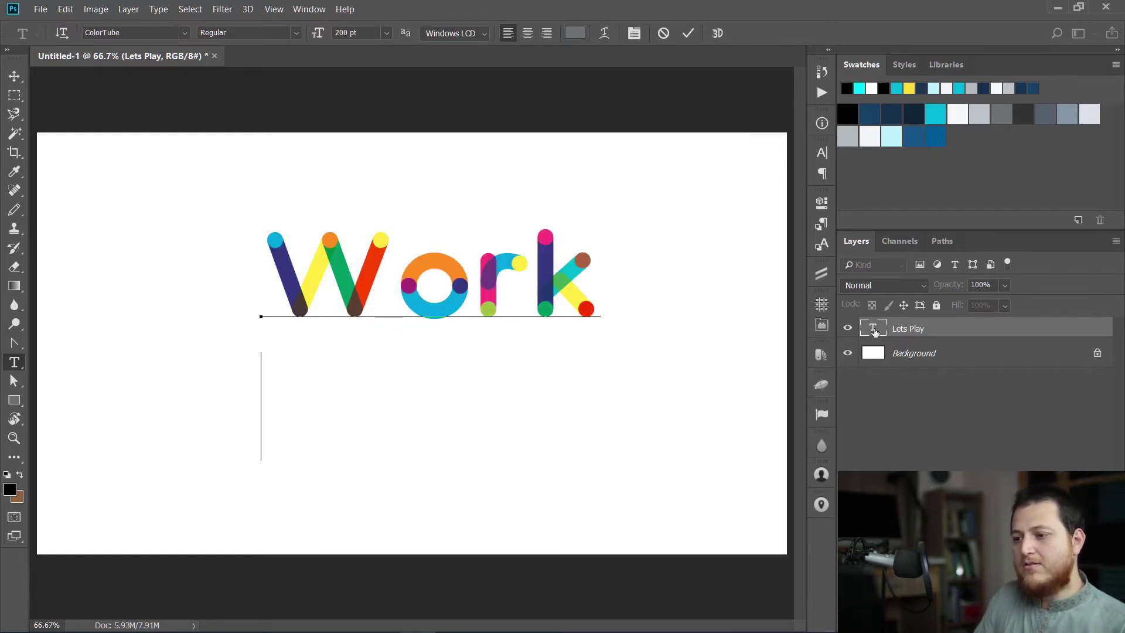
{"action": "type", "text": "Together"}
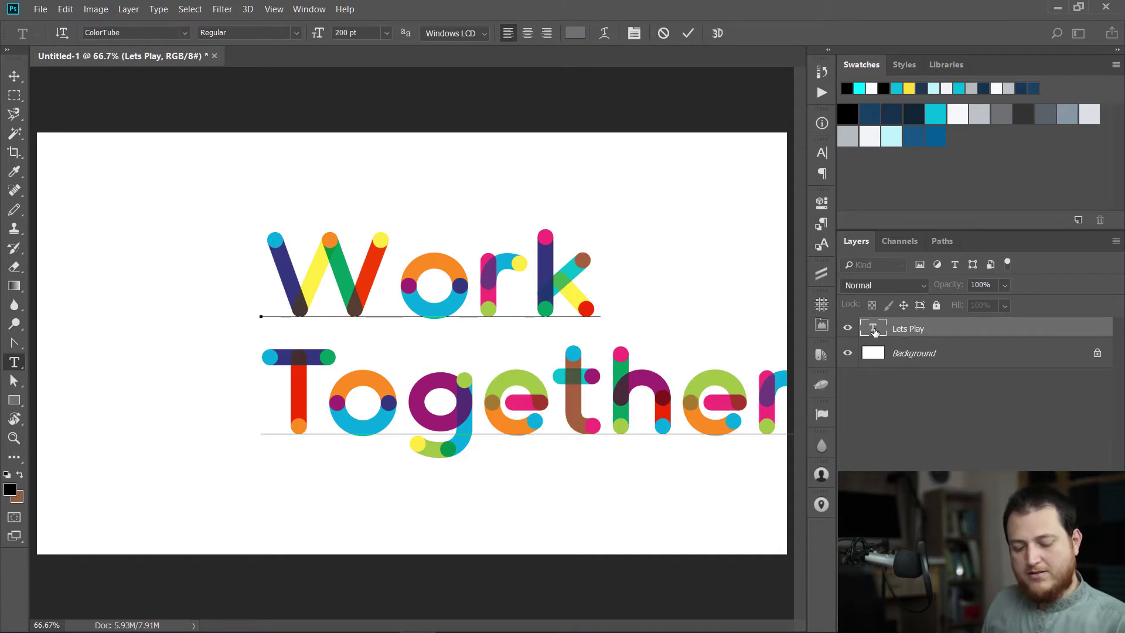
{"action": "key", "text": "ctrl+Return"}
Centre the text horizontally on the canvas against the Background layer.
{"action": "key", "text": "v"}
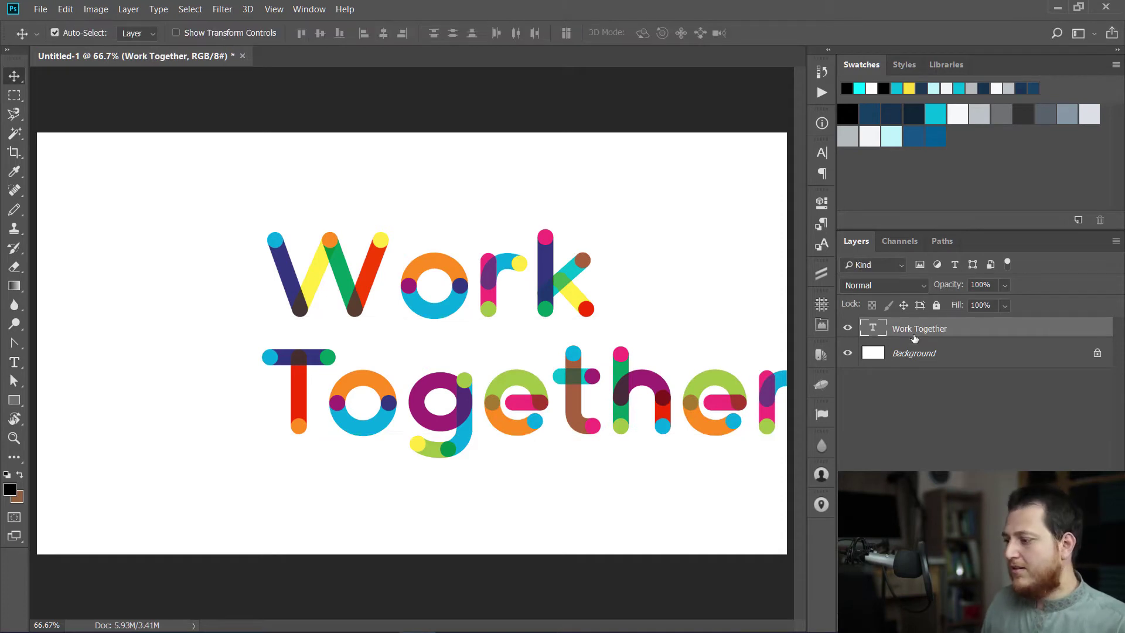
{"action": "left_click", "coordinate": [940, 359], "text": "shift"}
{"action": "key", "text": "ctrl+shift+h"}
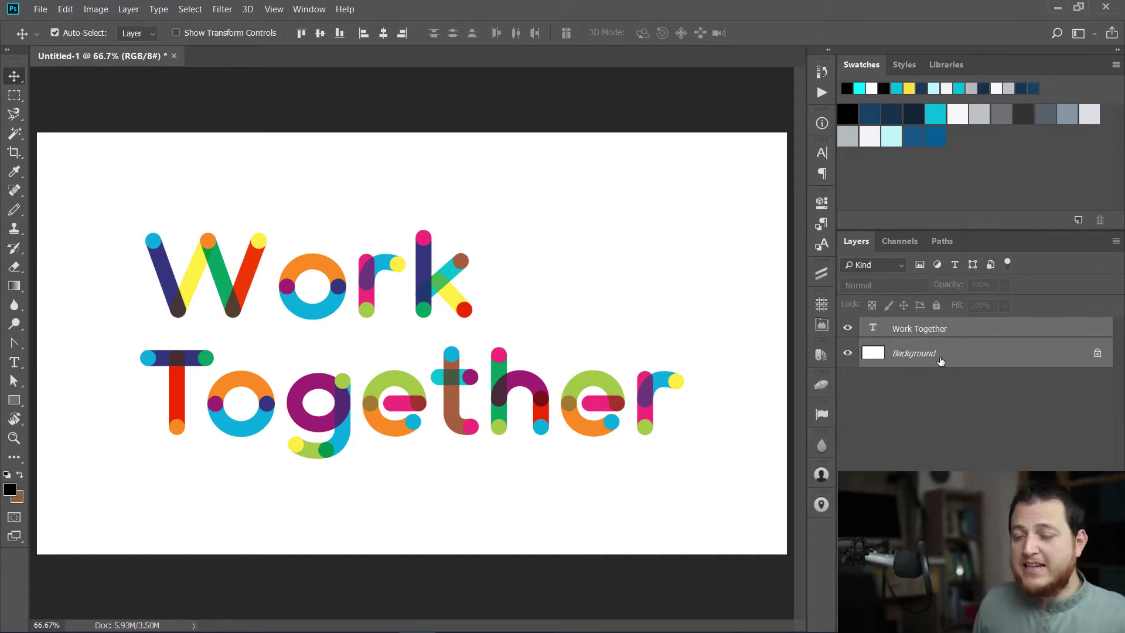
Search Google for 'free color fonts'.
{"action": "mouse_move", "coordinate": [201, 623]}
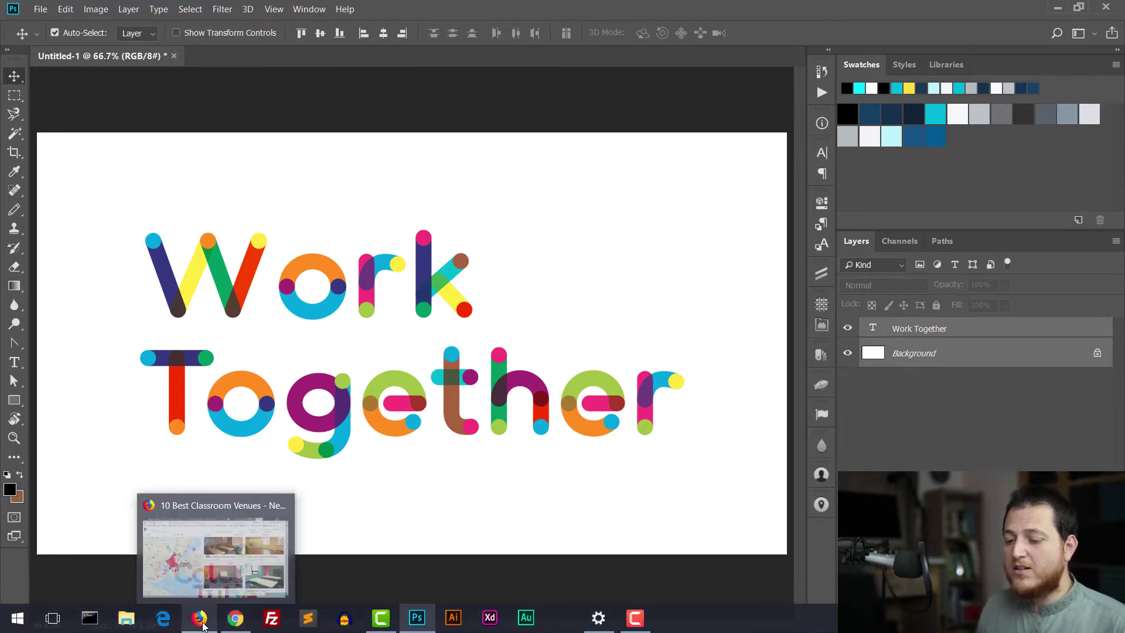
{"action": "left_click", "coordinate": [235, 619]}
{"action": "left_click", "coordinate": [482, 33]}
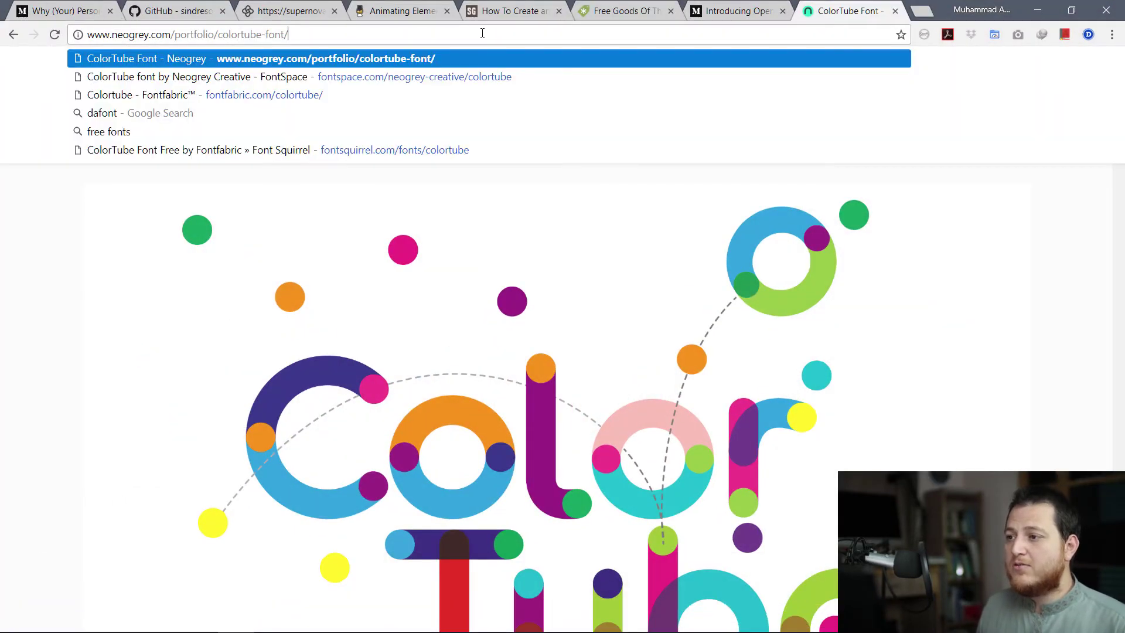
{"action": "key", "text": "BackSpace"}
{"action": "key", "text": "BackSpace"}
{"action": "key", "text": "BackSpace"}
{"action": "key", "text": "BackSpace"}
{"action": "key", "text": "BackSpace"}
{"action": "key", "text": "BackSpace"}
{"action": "key", "text": "BackSpace"}
{"action": "key", "text": "BackSpace"}
{"action": "key", "text": "BackSpace"}
{"action": "key", "text": "BackSpace"}
{"action": "key", "text": "BackSpace"}
{"action": "key", "text": "BackSpace"}
{"action": "key", "text": "BackSpace"}
{"action": "key", "text": "BackSpace"}
{"action": "key", "text": "BackSpace"}
{"action": "key", "text": "BackSpace"}
{"action": "key", "text": "BackSpace"}
{"action": "key", "text": "BackSpace"}
{"action": "key", "text": "BackSpace"}
{"action": "key", "text": "BackSpace"}
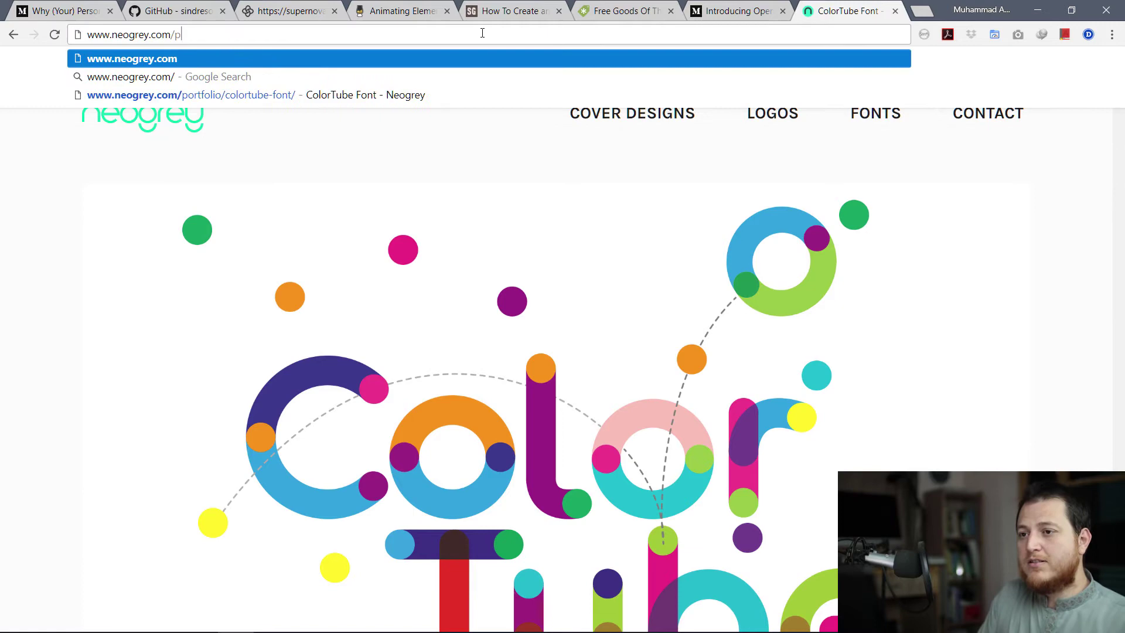
{"action": "type", "text": "w"}
{"action": "key", "text": "BackSpace"}
{"action": "key", "text": "BackSpace"}
{"action": "key", "text": "BackSpace"}
{"action": "type", "text": "free co"}
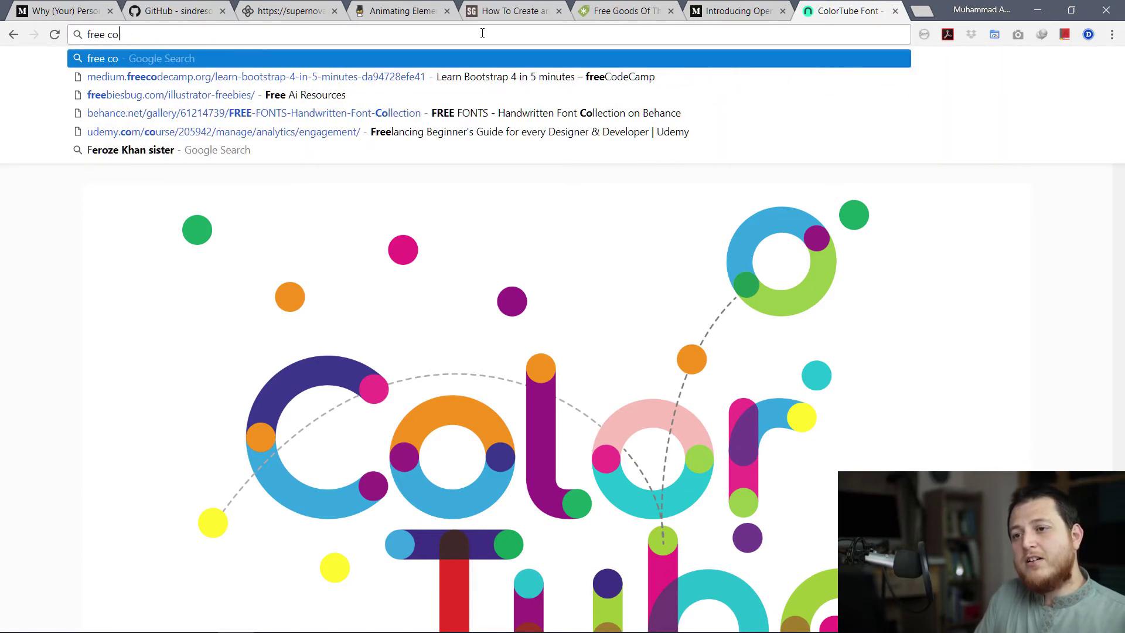
{"action": "type", "text": "lor fonts"}
{"action": "key", "text": "Return"}
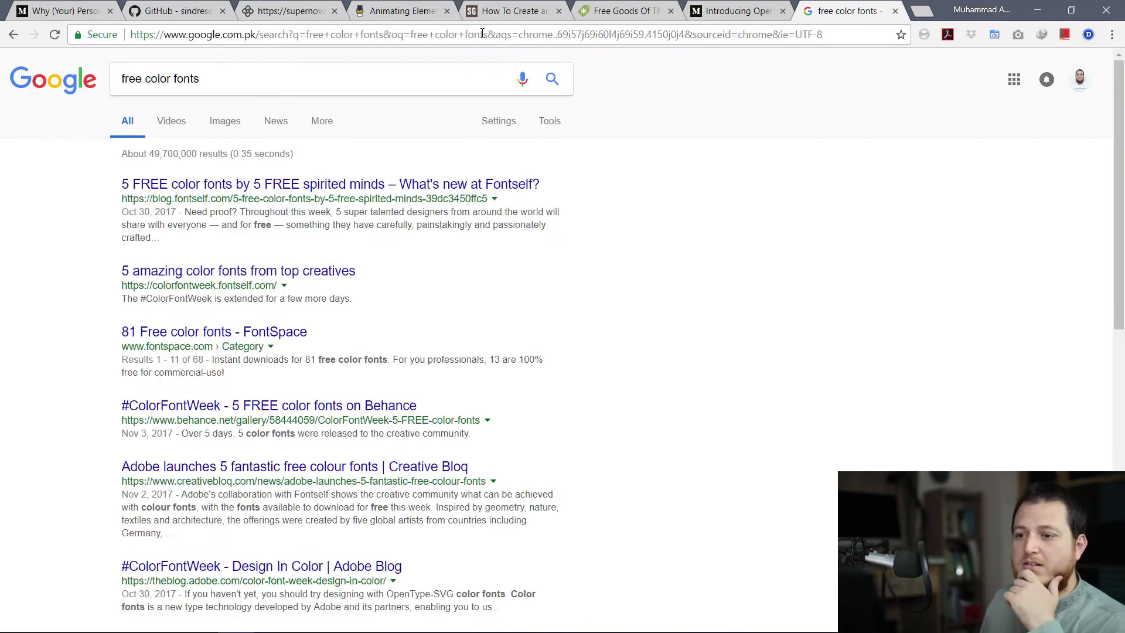
Open several color font results in tabs and browse the Color Font Week font list.
{"action": "middle_click", "coordinate": [341, 186]}
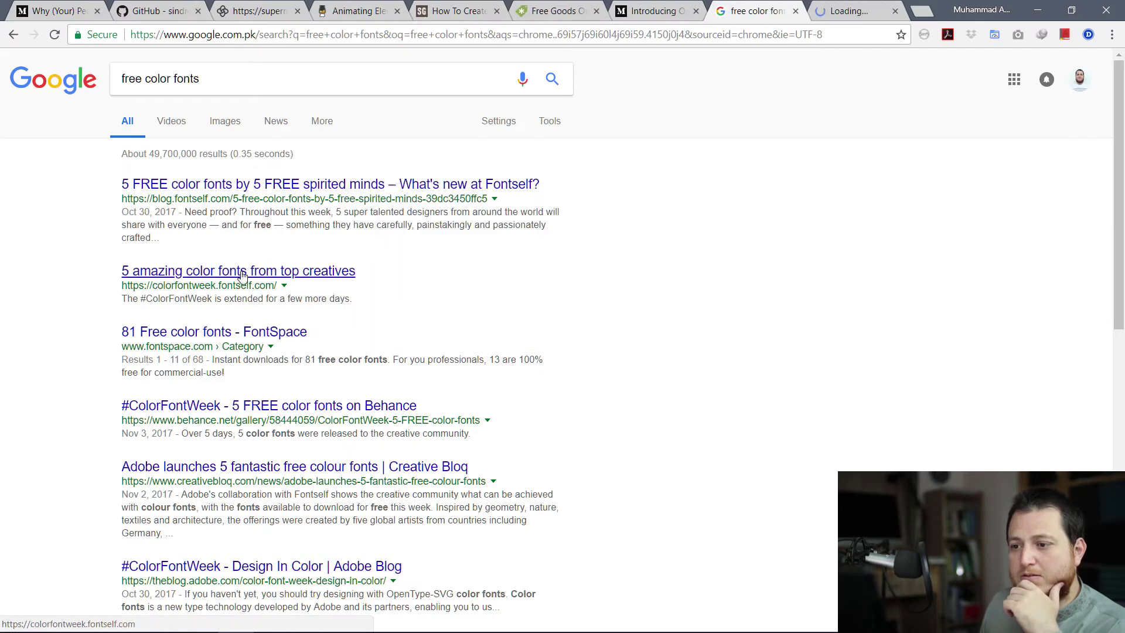
{"action": "middle_click", "coordinate": [252, 273]}
{"action": "left_click", "coordinate": [255, 332]}
{"action": "key", "text": "ctrl+Tab"}
{"action": "scroll", "coordinate": [587, 335], "scroll_direction": "down", "scroll_amount": 10}
{"action": "key", "text": "ctrl+Tab"}
{"action": "scroll", "coordinate": [586, 335], "scroll_direction": "down", "scroll_amount": 10}
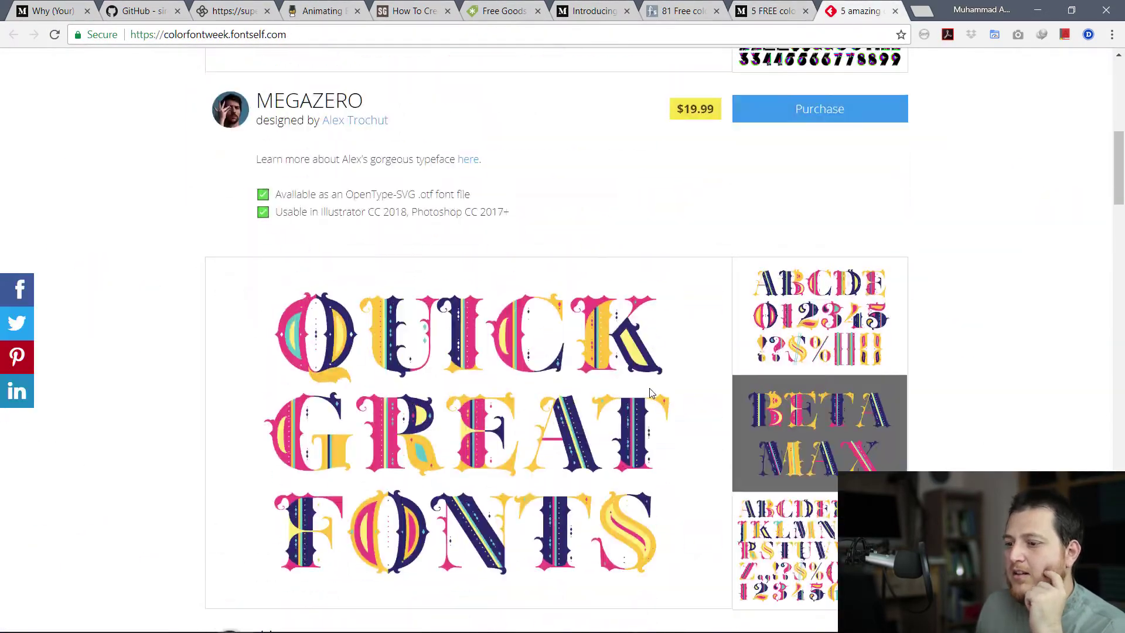
{"action": "scroll", "coordinate": [587, 335], "scroll_direction": "down", "scroll_amount": 7}
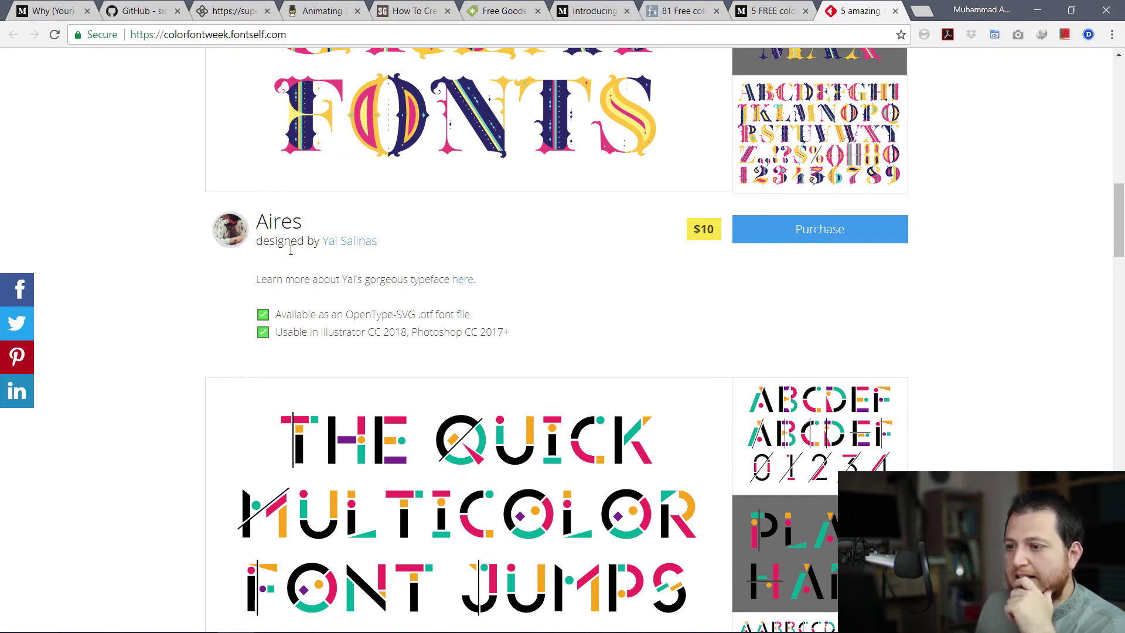
{"action": "scroll", "coordinate": [388, 435], "scroll_direction": "down", "scroll_amount": 6}
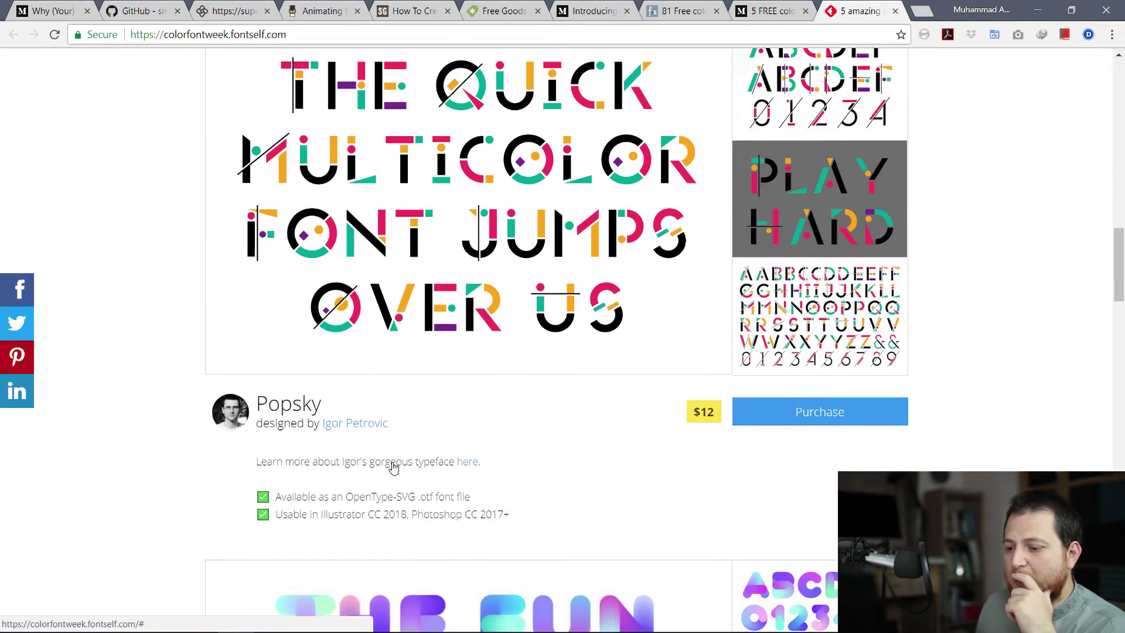
{"action": "scroll", "coordinate": [391, 467], "scroll_direction": "down", "scroll_amount": 1}
{"action": "scroll", "coordinate": [547, 445], "scroll_direction": "up", "scroll_amount": 6}
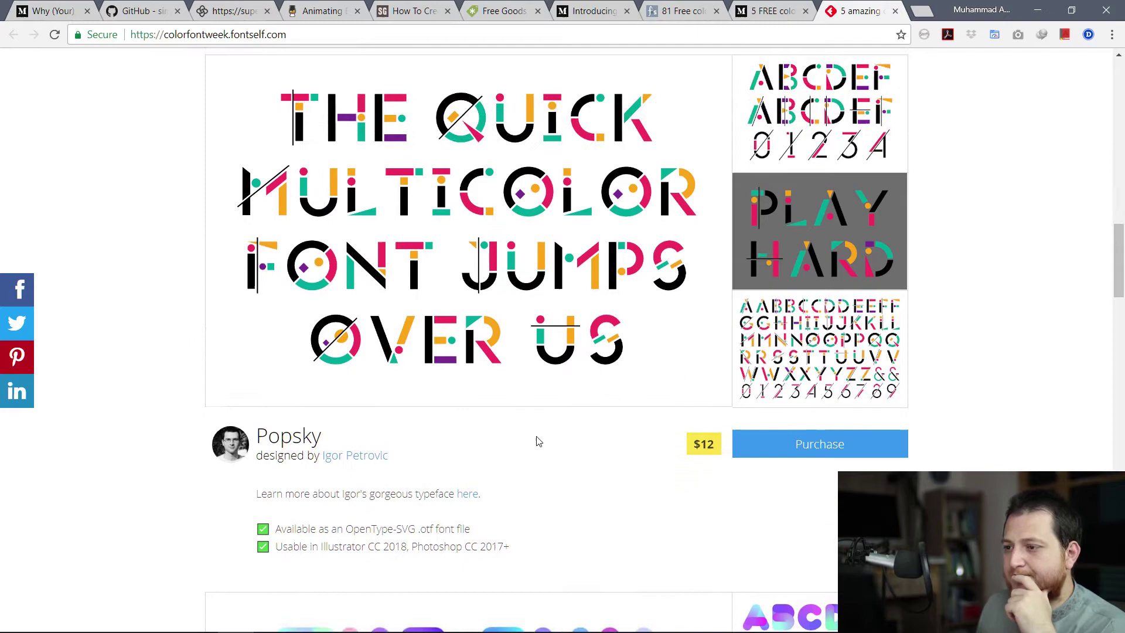
{"action": "scroll", "coordinate": [534, 436], "scroll_direction": "down", "scroll_amount": 7}
{"action": "scroll", "coordinate": [548, 430], "scroll_direction": "up", "scroll_amount": 2}
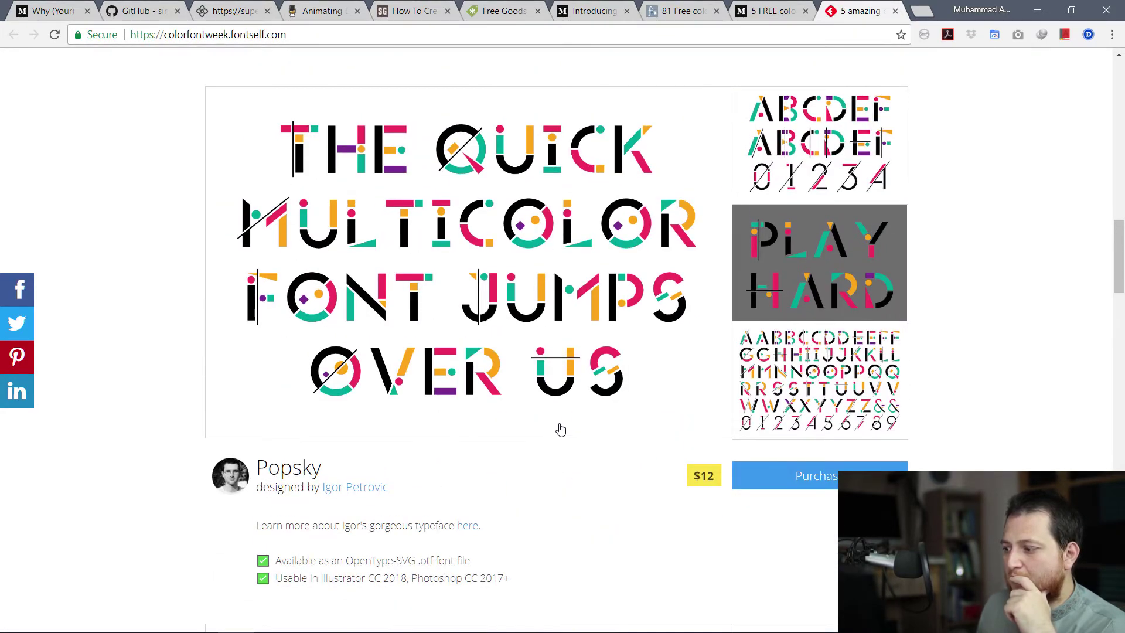
{"action": "scroll", "coordinate": [577, 425], "scroll_direction": "down", "scroll_amount": 11}
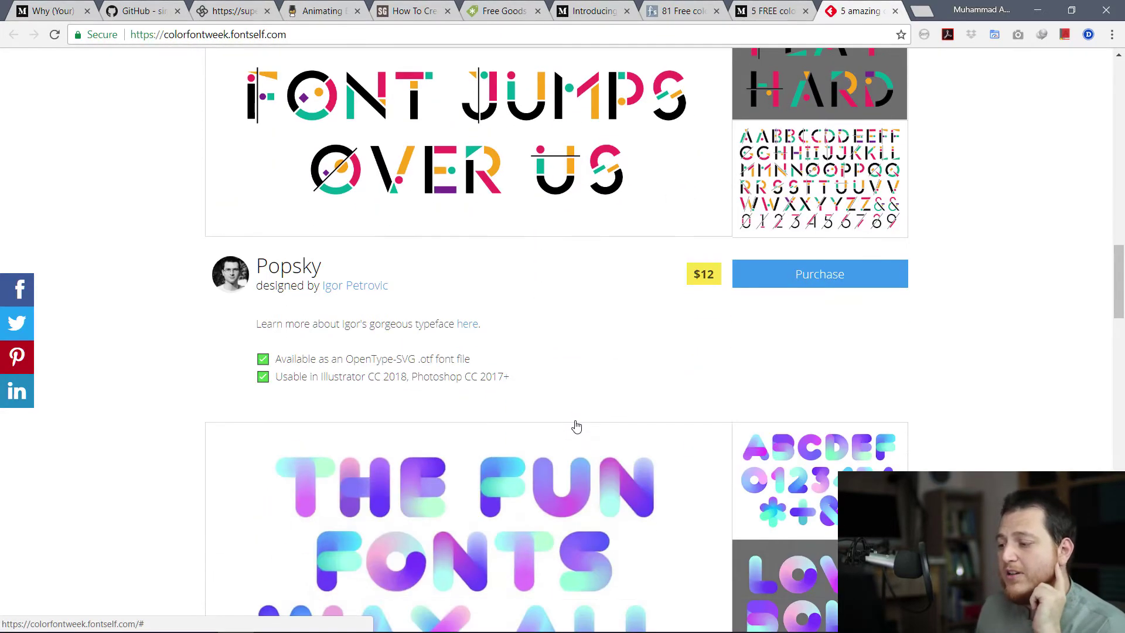
{"action": "scroll", "coordinate": [576, 426], "scroll_direction": "up", "scroll_amount": 1}
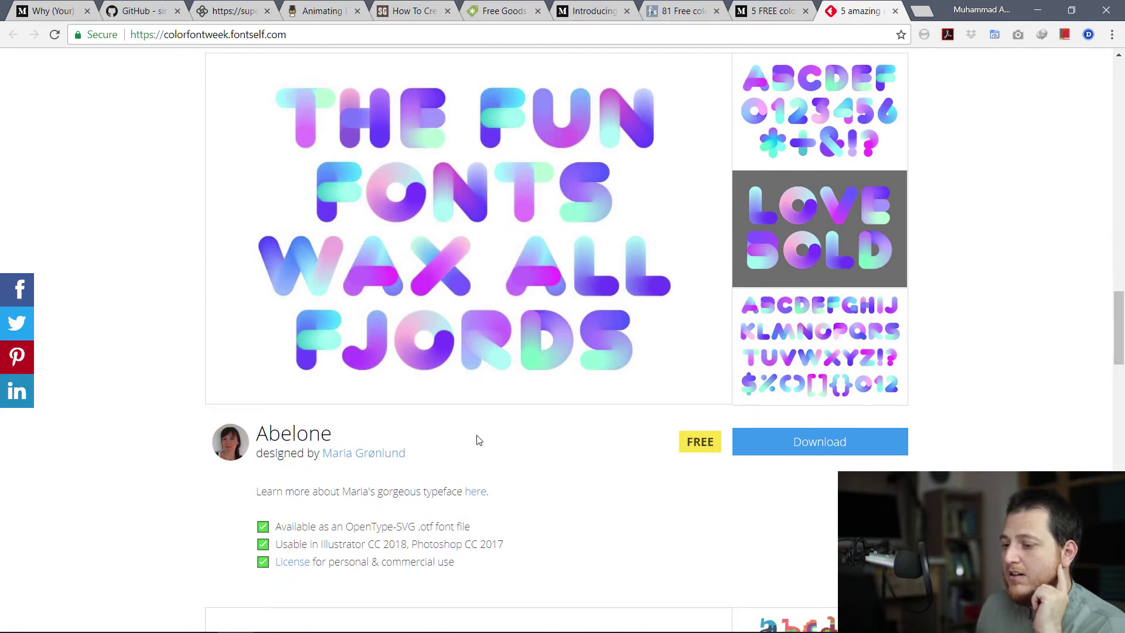
{"action": "scroll", "coordinate": [478, 440], "scroll_direction": "up", "scroll_amount": 3}
{"action": "scroll", "coordinate": [586, 433], "scroll_direction": "down", "scroll_amount": 4}
Download Abelone.zip and Playbox.zip through Internet Download Manager.
{"action": "left_click", "coordinate": [786, 384]}
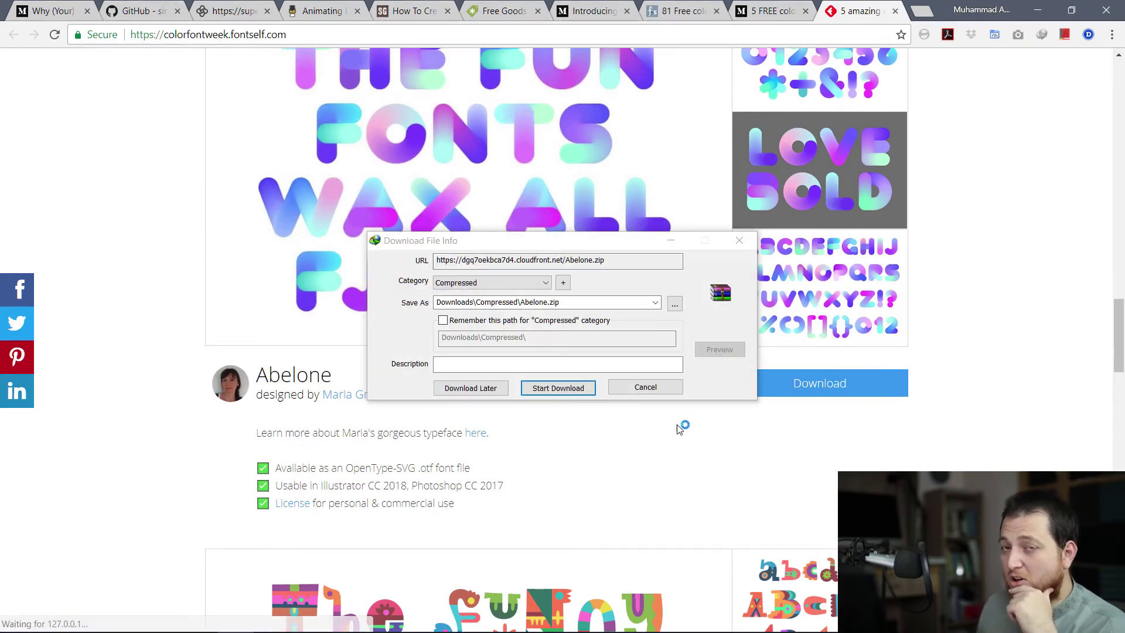
{"action": "left_click", "coordinate": [558, 388]}
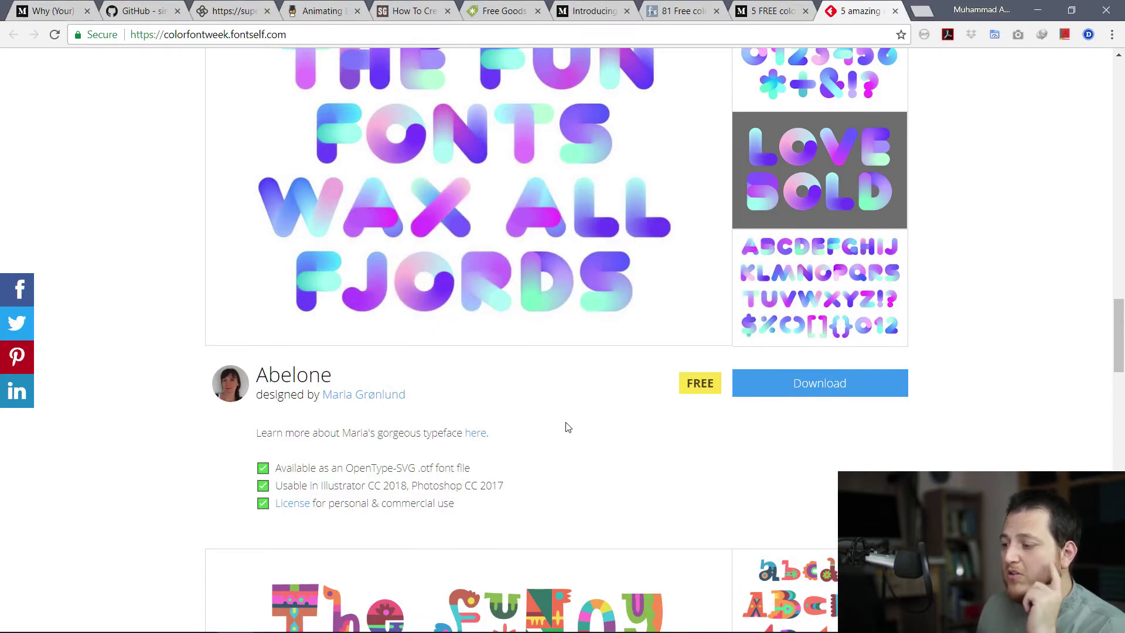
{"action": "scroll", "coordinate": [643, 442], "scroll_direction": "down", "scroll_amount": 9}
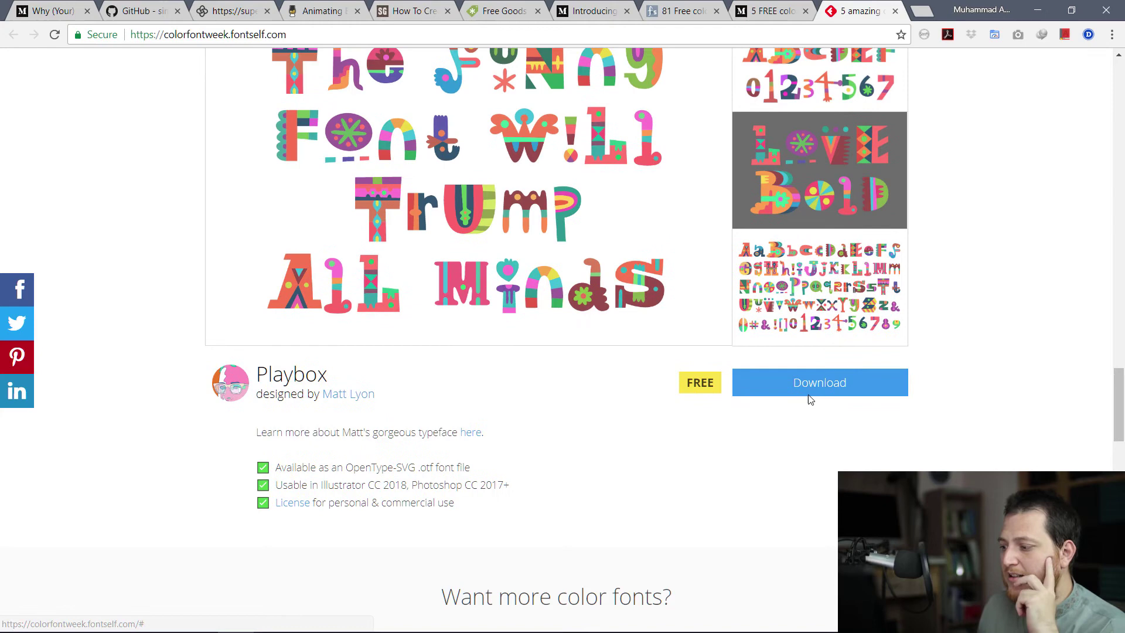
{"action": "left_click", "coordinate": [814, 390]}
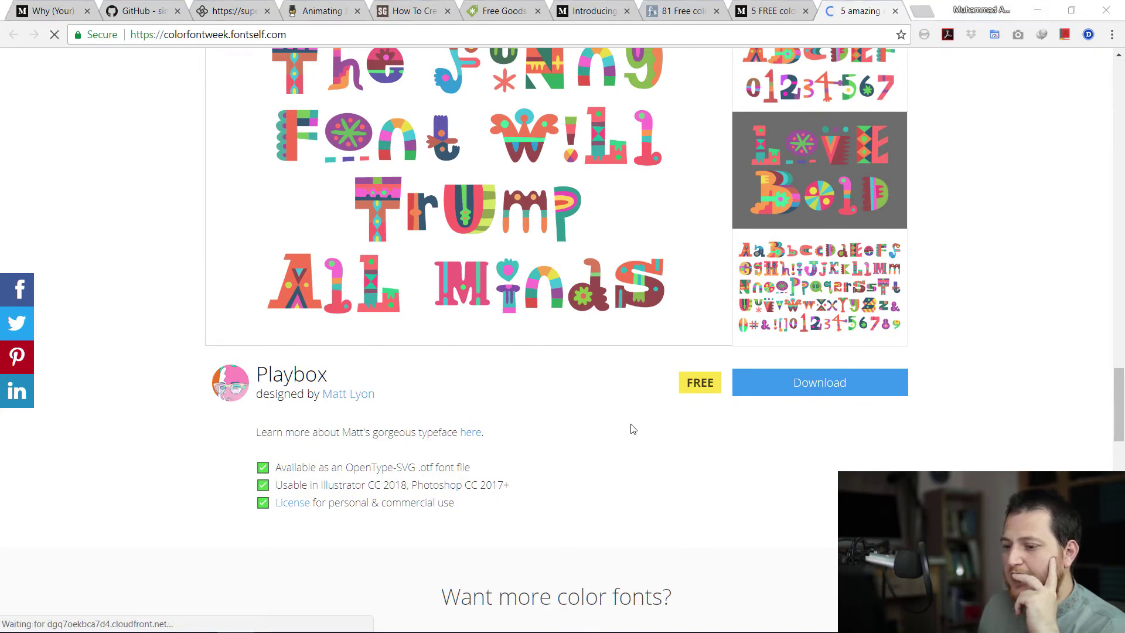
{"action": "left_click", "coordinate": [559, 389]}
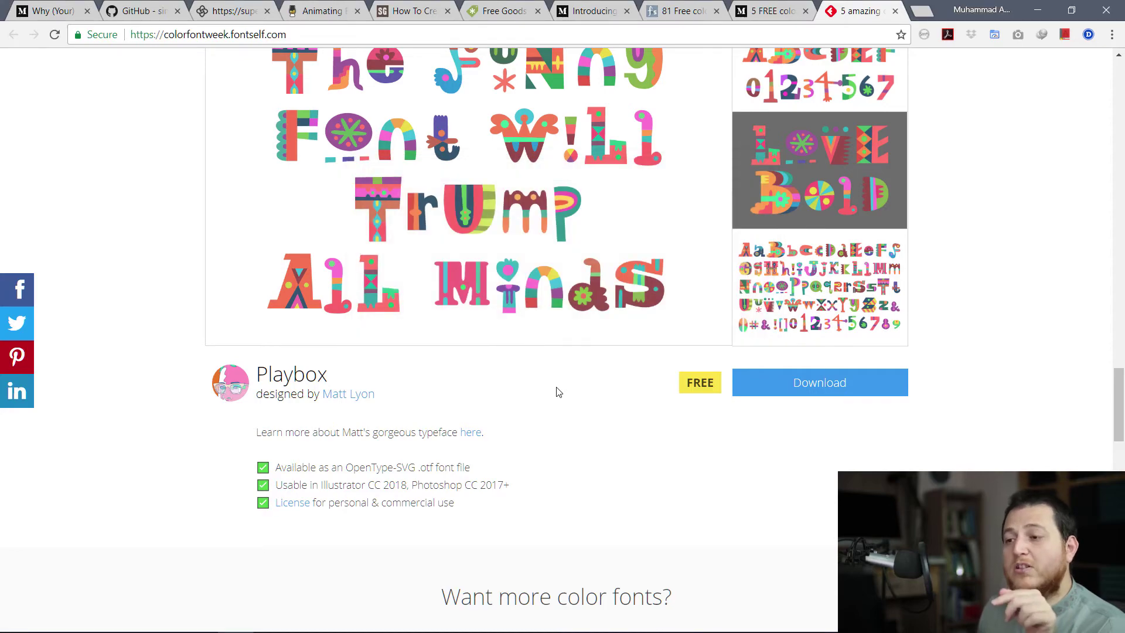
{"action": "scroll", "coordinate": [568, 428], "scroll_direction": "down", "scroll_amount": 2}
{"action": "mouse_move", "coordinate": [784, 632]}
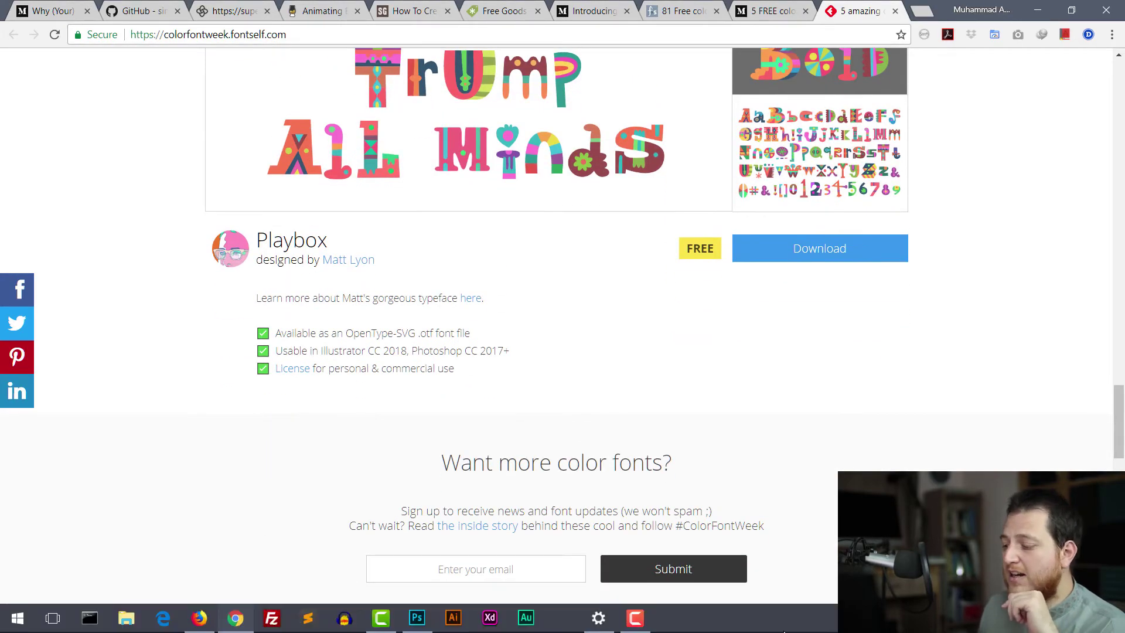
{"action": "left_click", "coordinate": [344, 618]}
Extract Abelone.zip and Playbox.zip into their own folders and preview Abelone-FREE.otf.
{"action": "scroll", "coordinate": [419, 477], "scroll_direction": "down", "scroll_amount": 2}
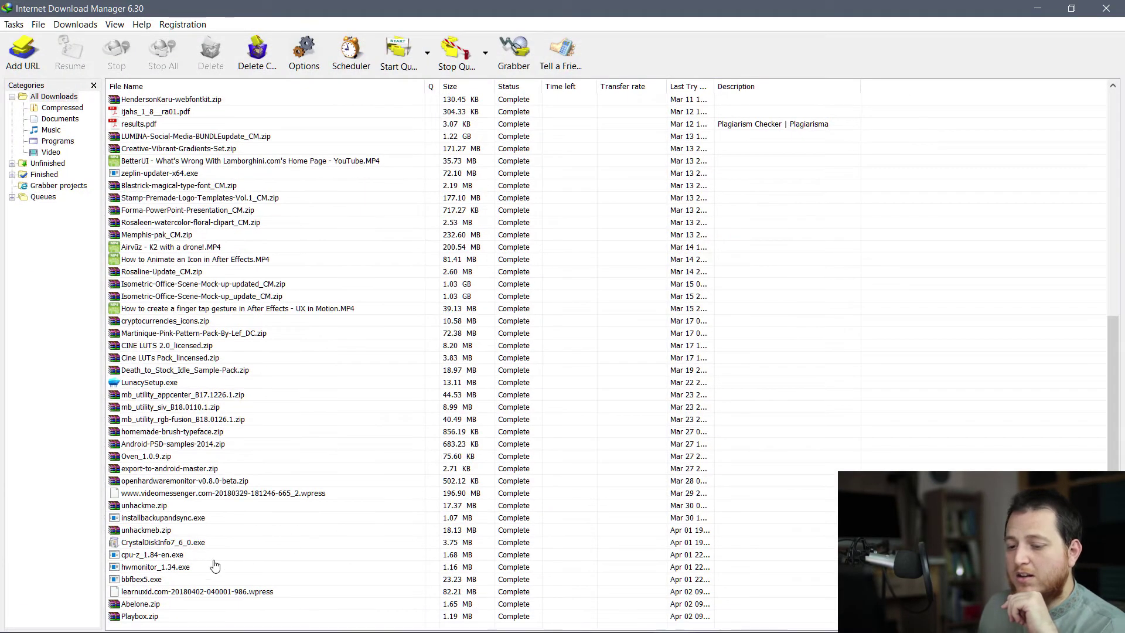
{"action": "right_click", "coordinate": [152, 618]}
{"action": "left_click", "coordinate": [188, 455]}
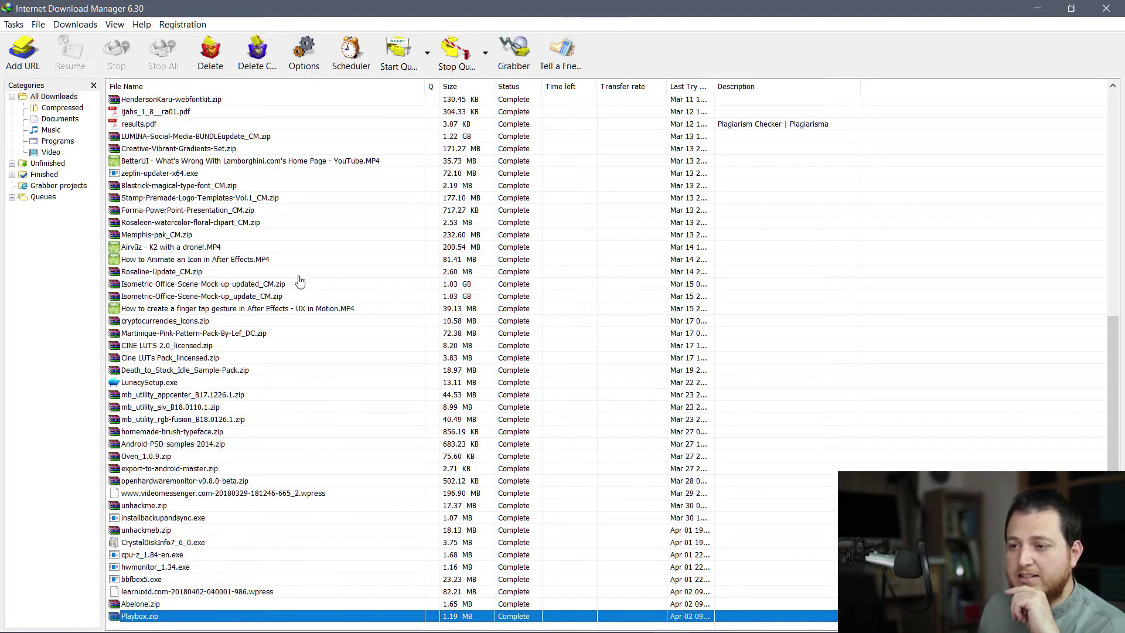
{"action": "right_click", "coordinate": [269, 128]}
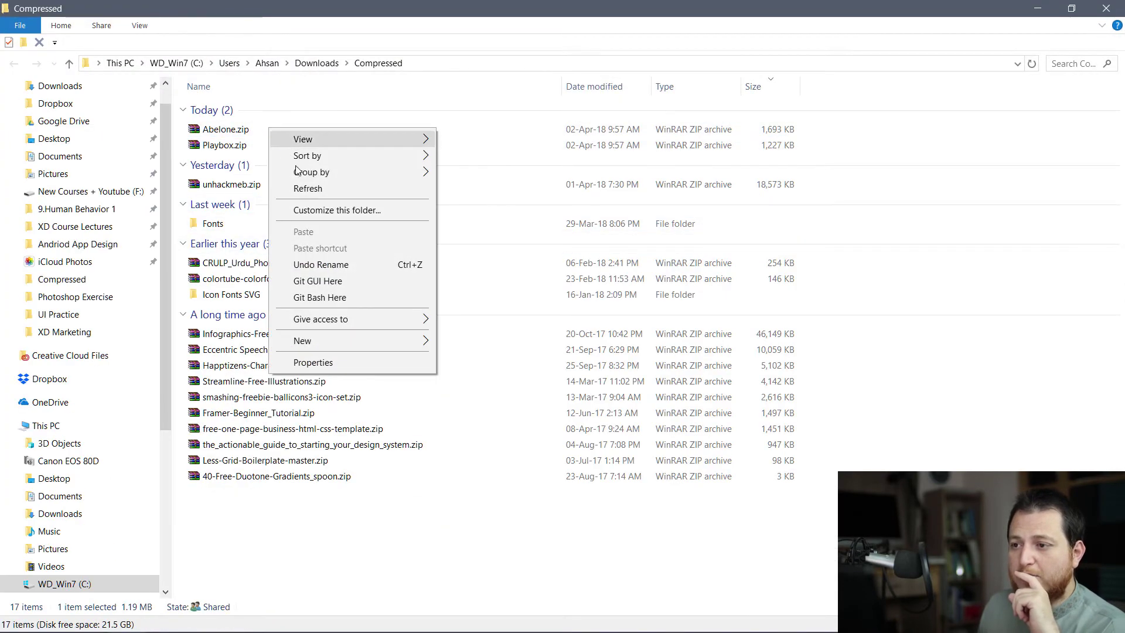
{"action": "left_click", "coordinate": [241, 130]}
{"action": "right_click", "coordinate": [244, 130]}
{"action": "left_click", "coordinate": [281, 244]}
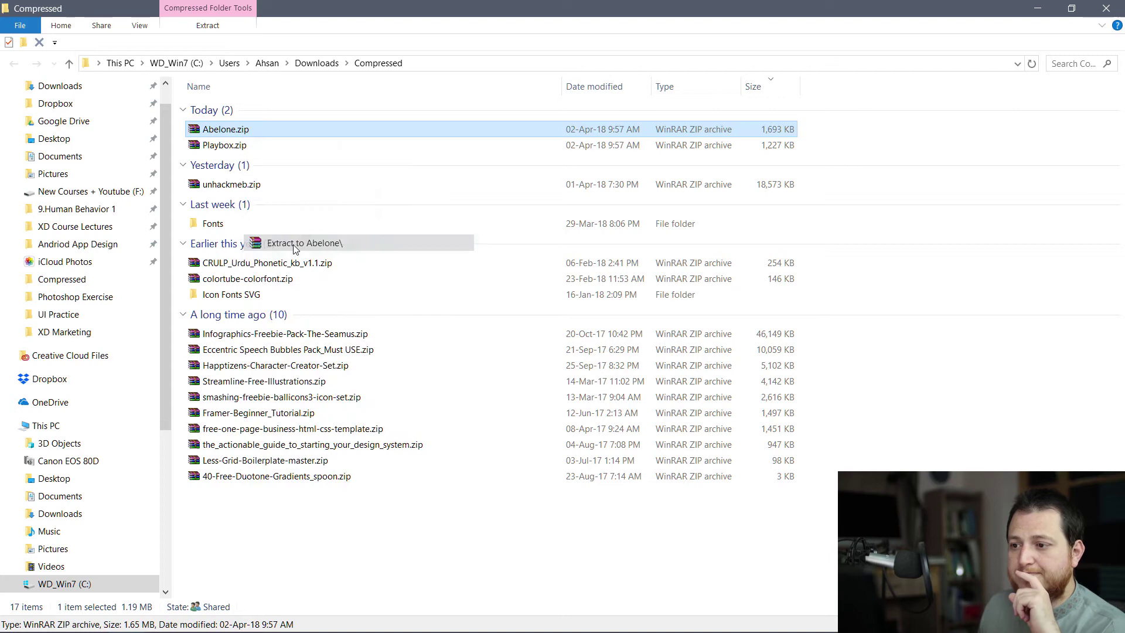
{"action": "right_click", "coordinate": [230, 147]}
{"action": "left_click", "coordinate": [258, 249]}
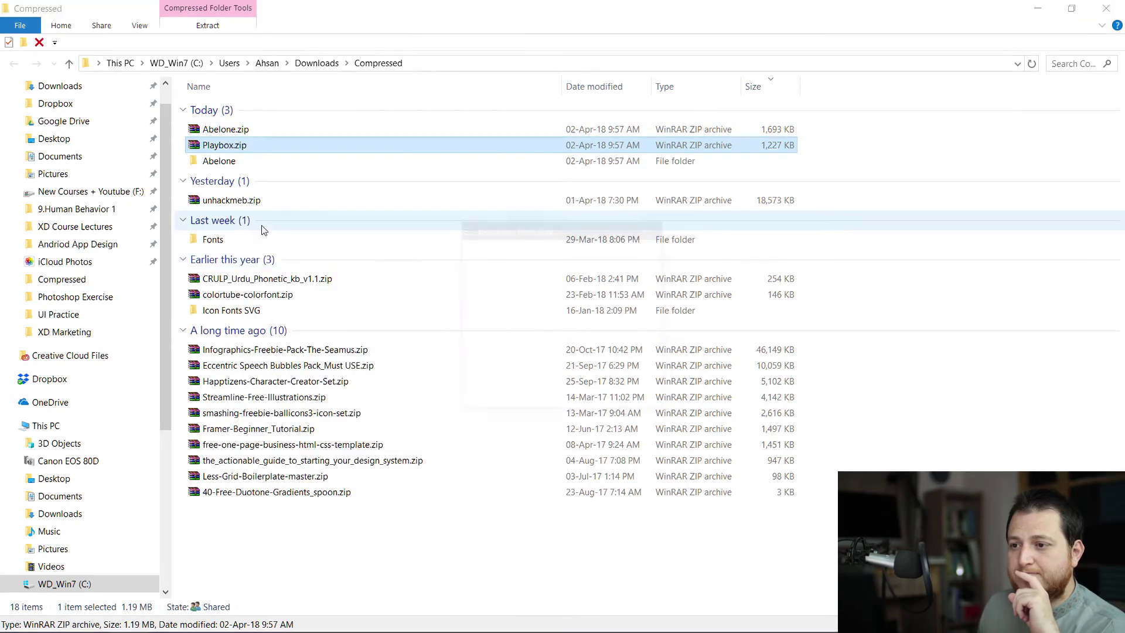
{"action": "double_click", "coordinate": [220, 161]}
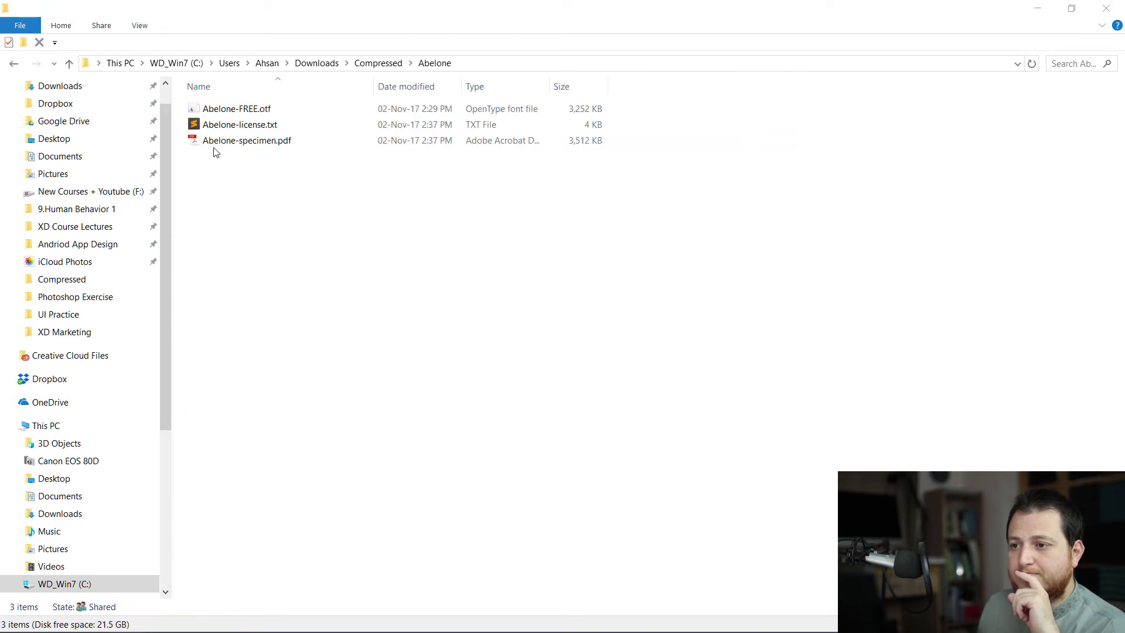
{"action": "double_click", "coordinate": [233, 110]}
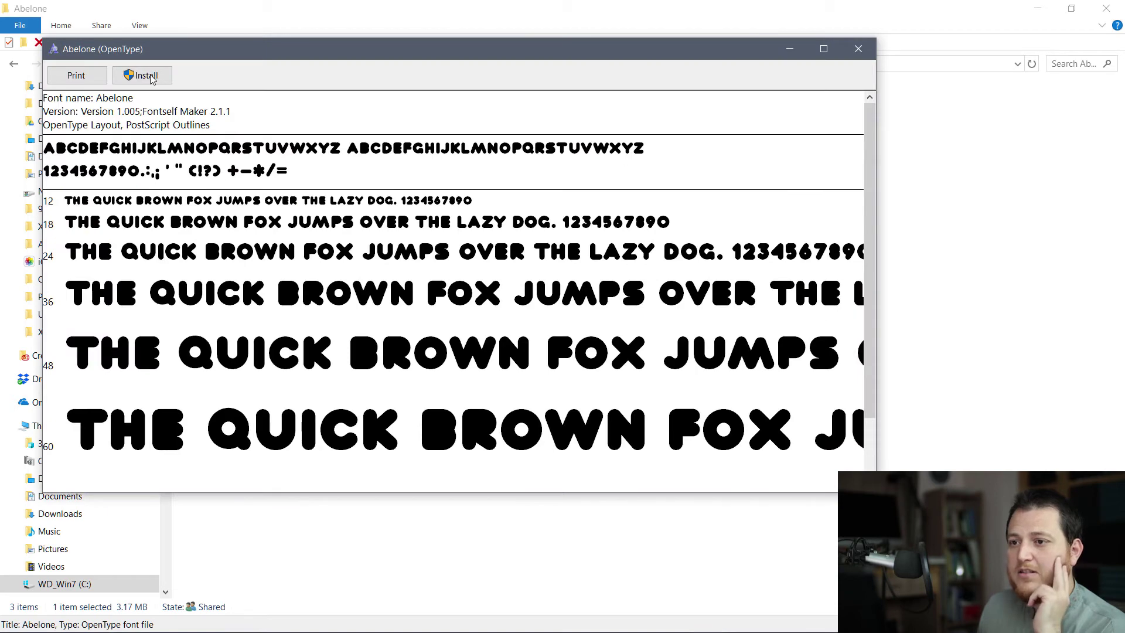
Install the Abelone font, then open Playbox-FREE.otf from the Playbox folder and install it.
{"action": "left_click", "coordinate": [151, 80]}
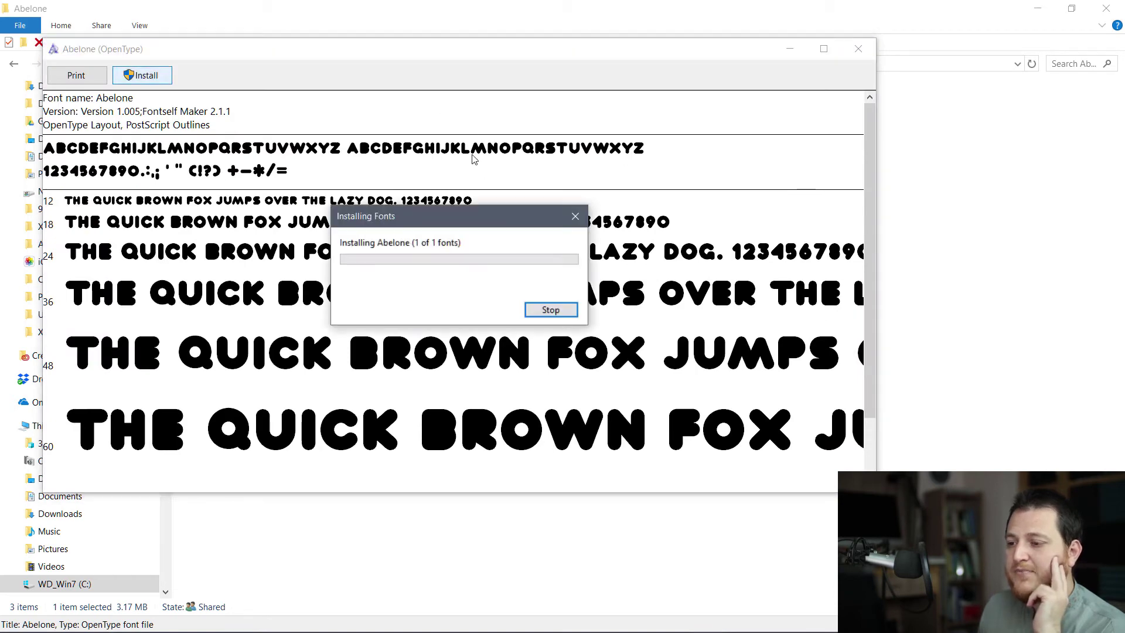
{"action": "left_click", "coordinate": [858, 49]}
{"action": "left_click", "coordinate": [378, 63]}
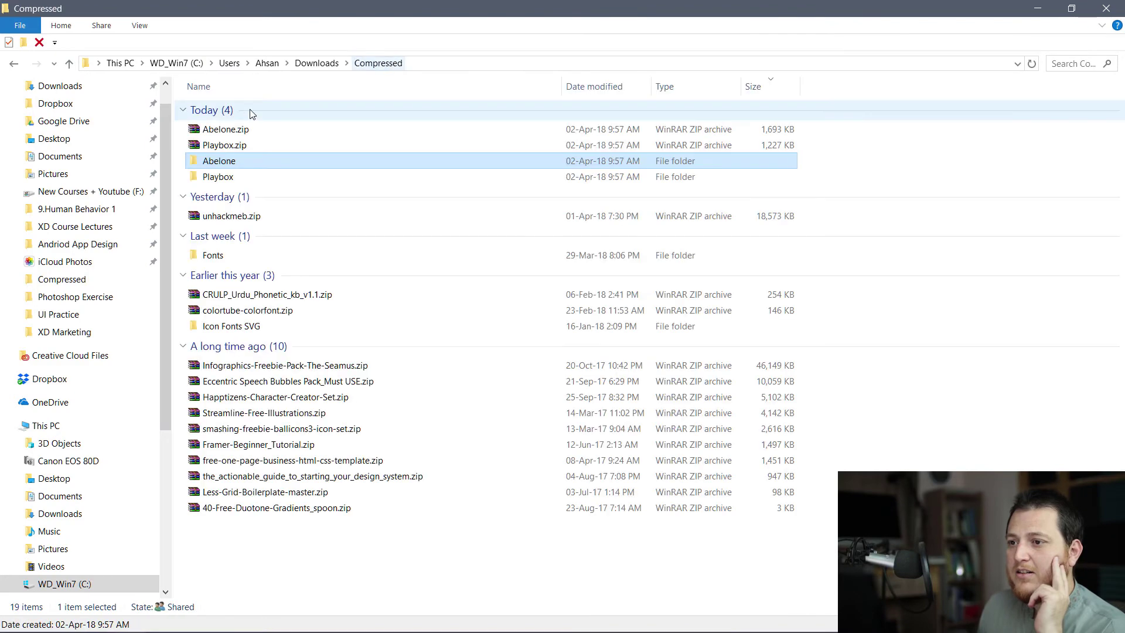
{"action": "double_click", "coordinate": [217, 177]}
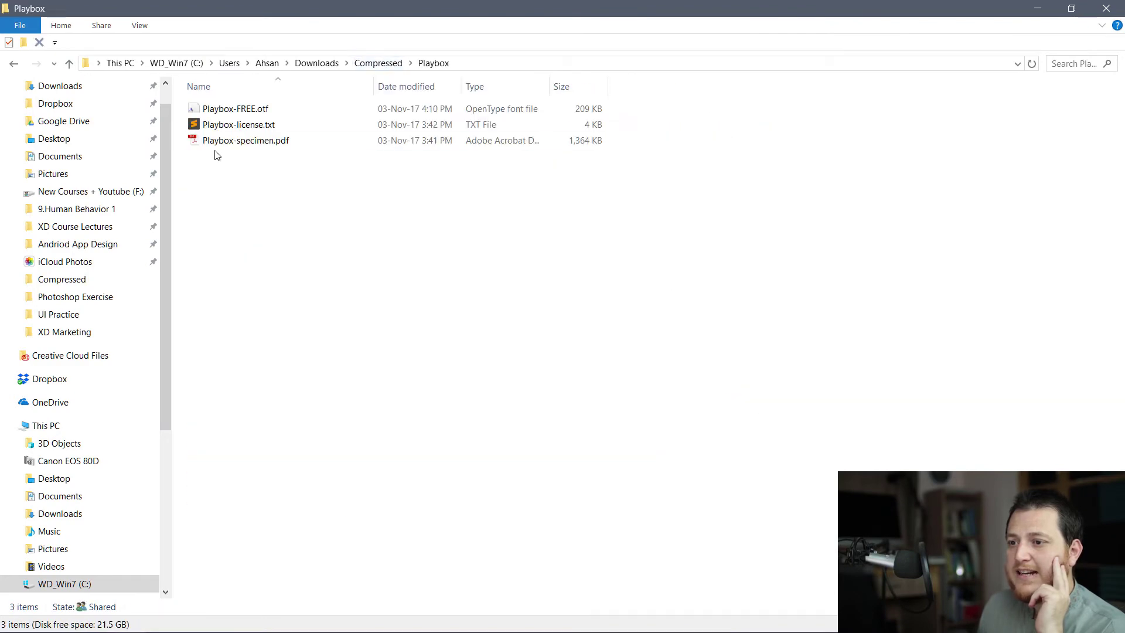
{"action": "double_click", "coordinate": [214, 108]}
{"action": "left_click", "coordinate": [157, 94]}
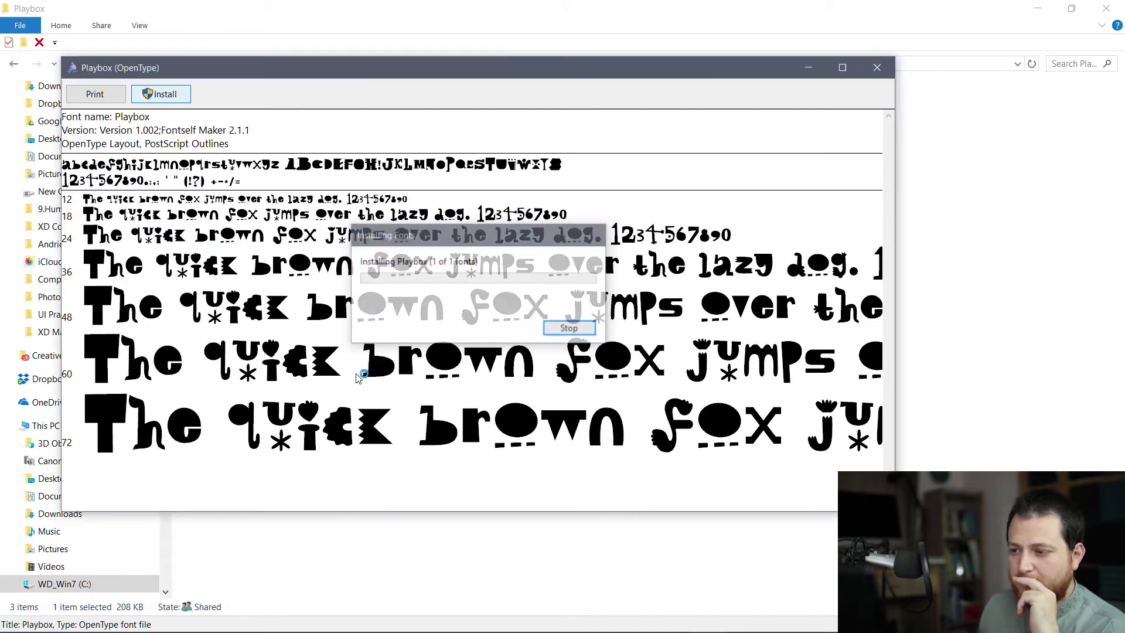
Change the 'Work Together' text from ColorTube to Playbox Regular and commit it.
{"action": "mouse_move", "coordinate": [385, 624]}
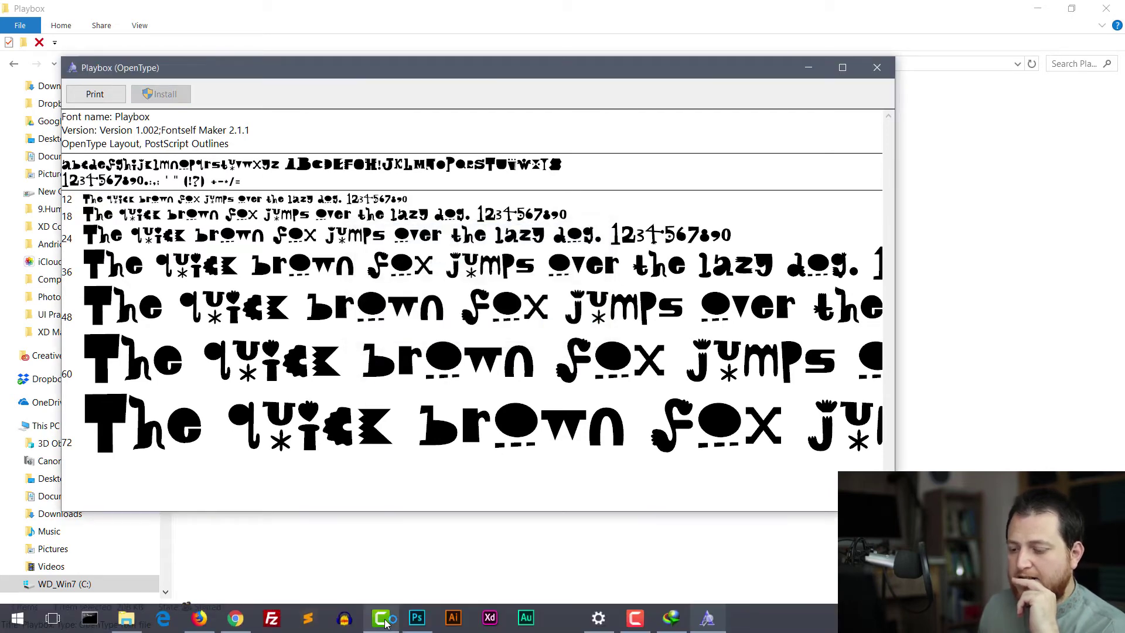
{"action": "left_click", "coordinate": [417, 618]}
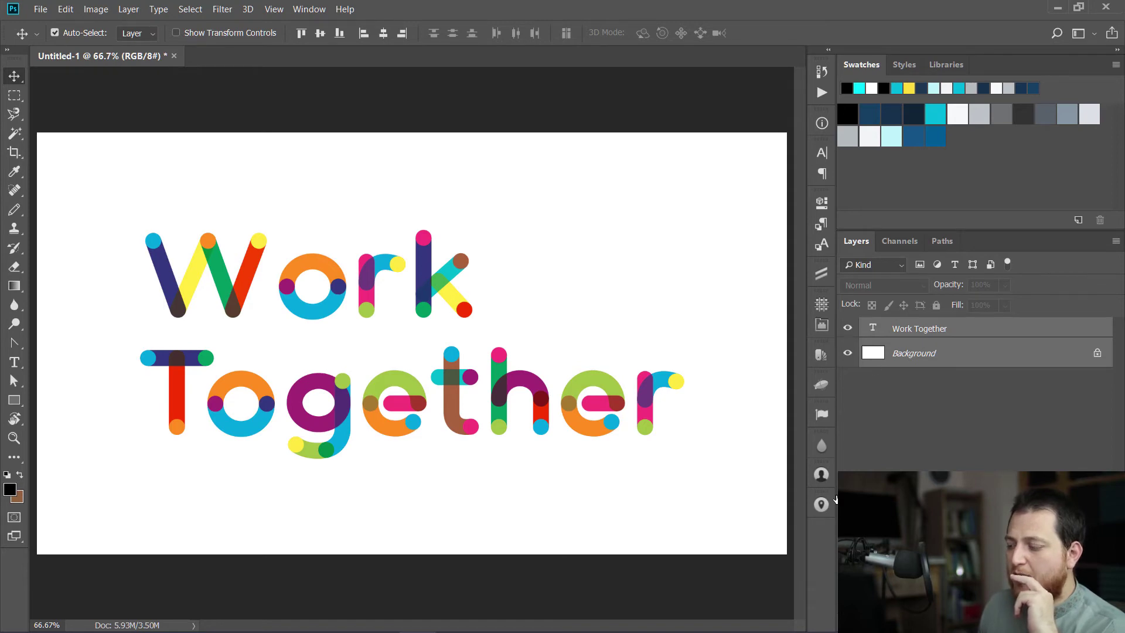
{"action": "double_click", "coordinate": [874, 329]}
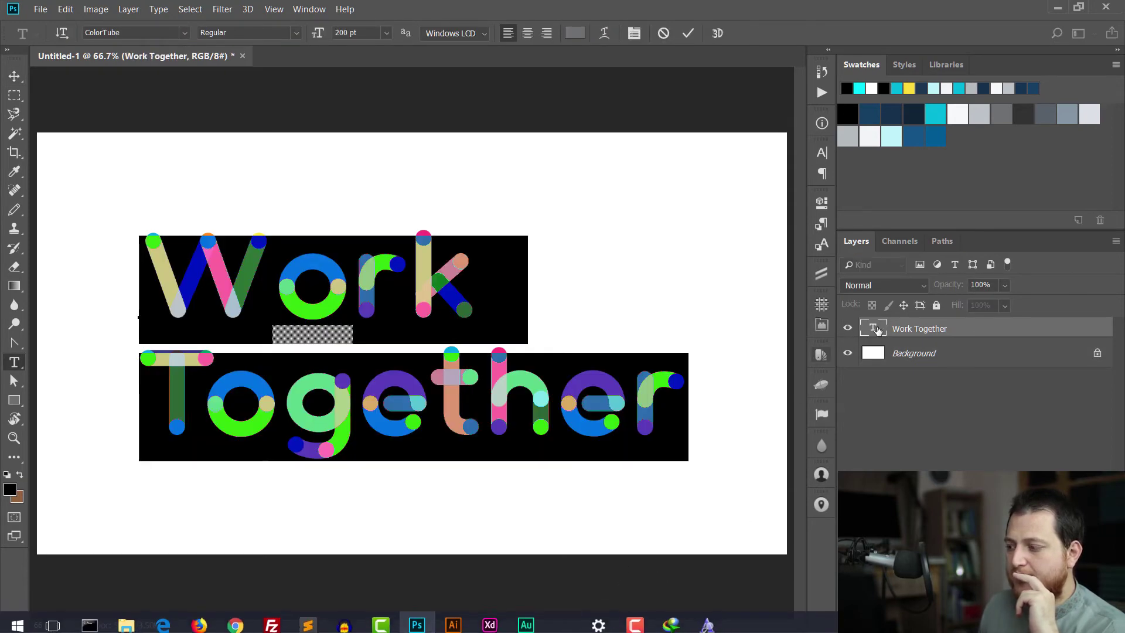
{"action": "left_click", "coordinate": [147, 31]}
{"action": "type", "text": "play"}
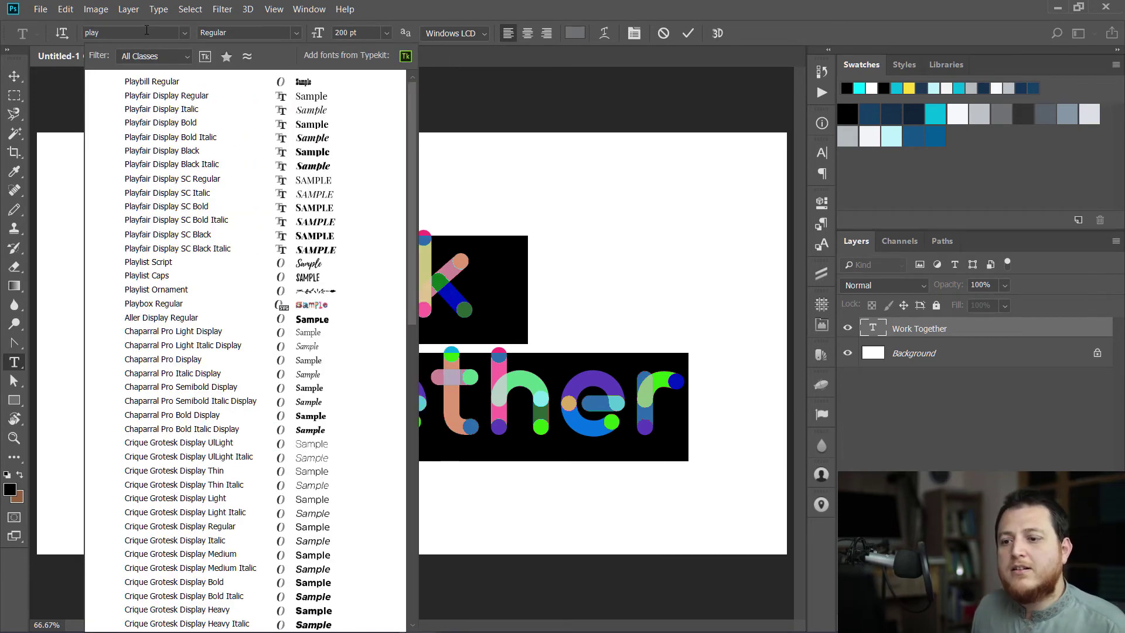
{"action": "type", "text": "box"}
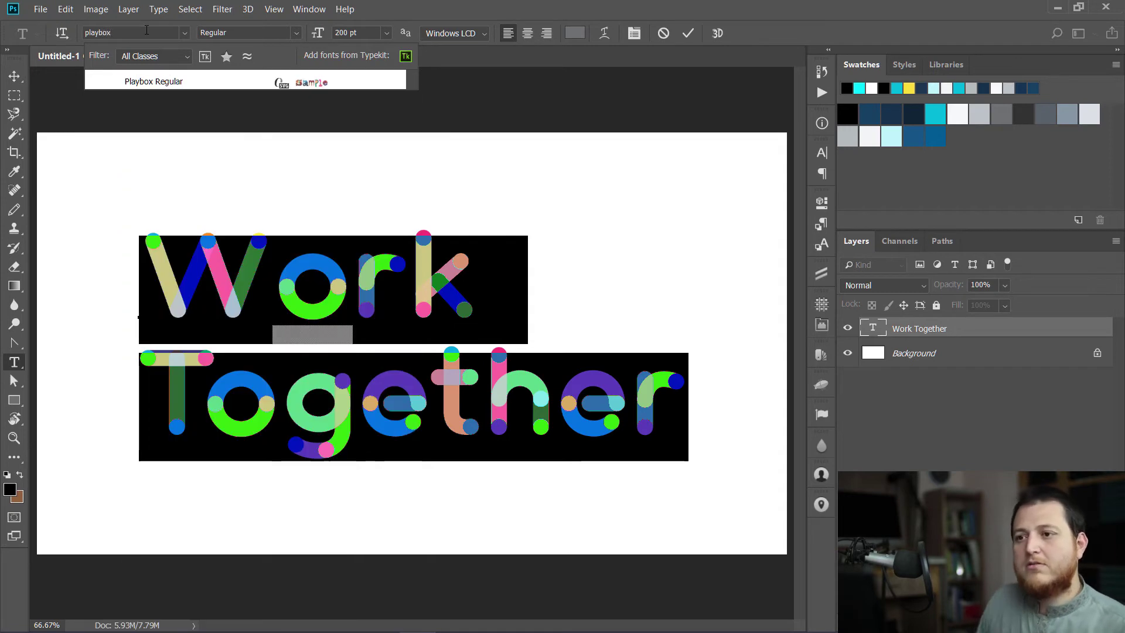
{"action": "left_click", "coordinate": [154, 82]}
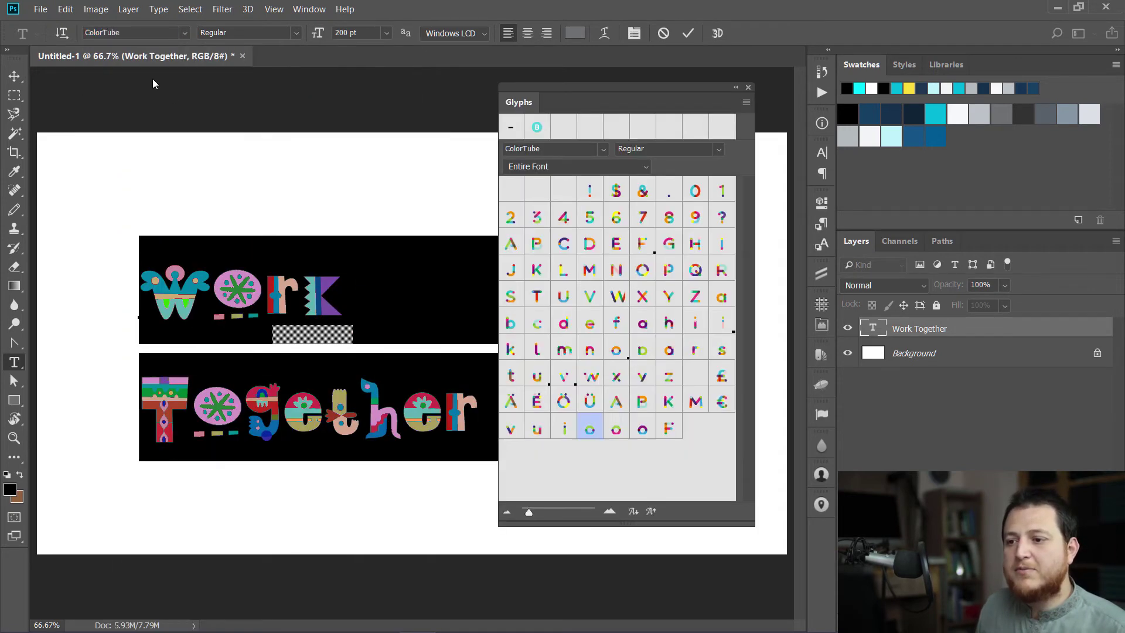
{"action": "left_click", "coordinate": [748, 88]}
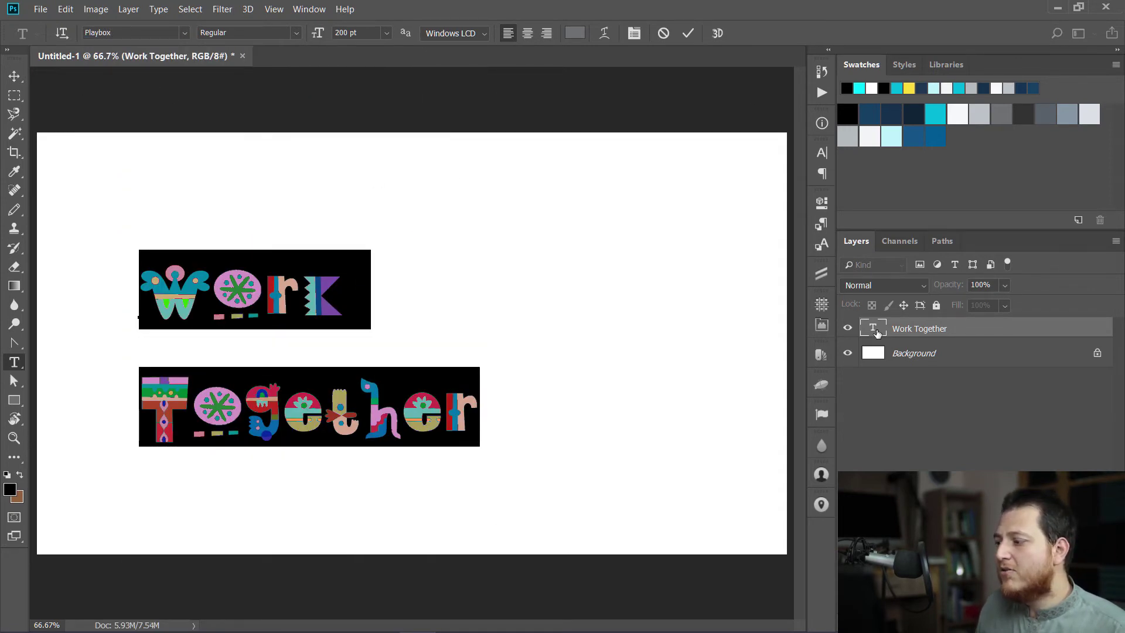
{"action": "key", "text": "ctrl+Return"}
{"action": "key", "text": "v"}
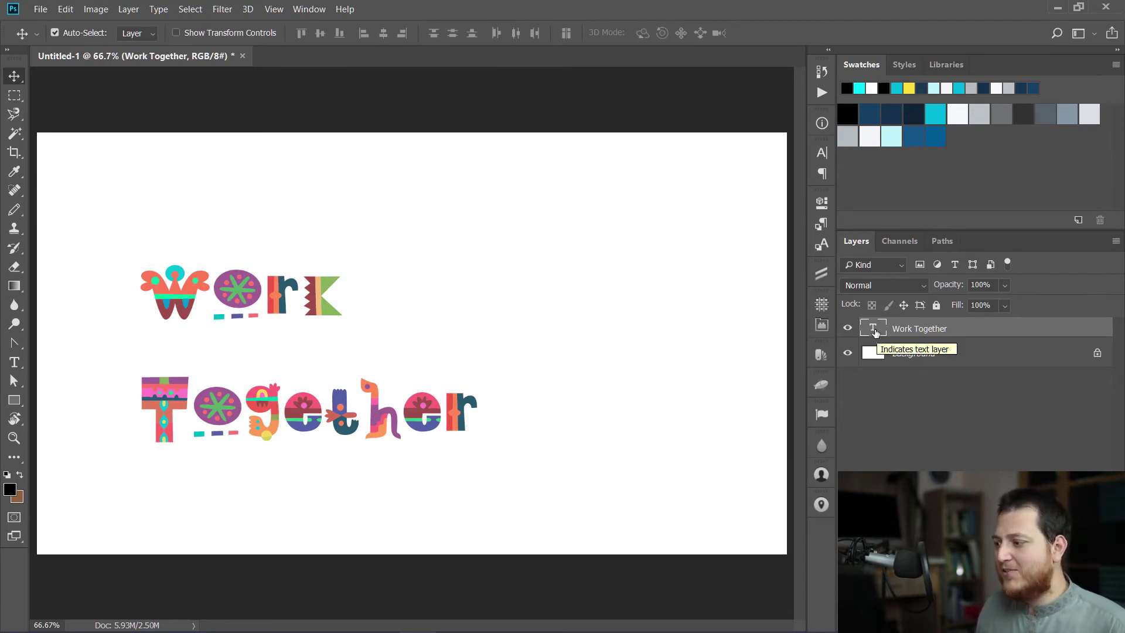
{"action": "double_click", "coordinate": [873, 332]}
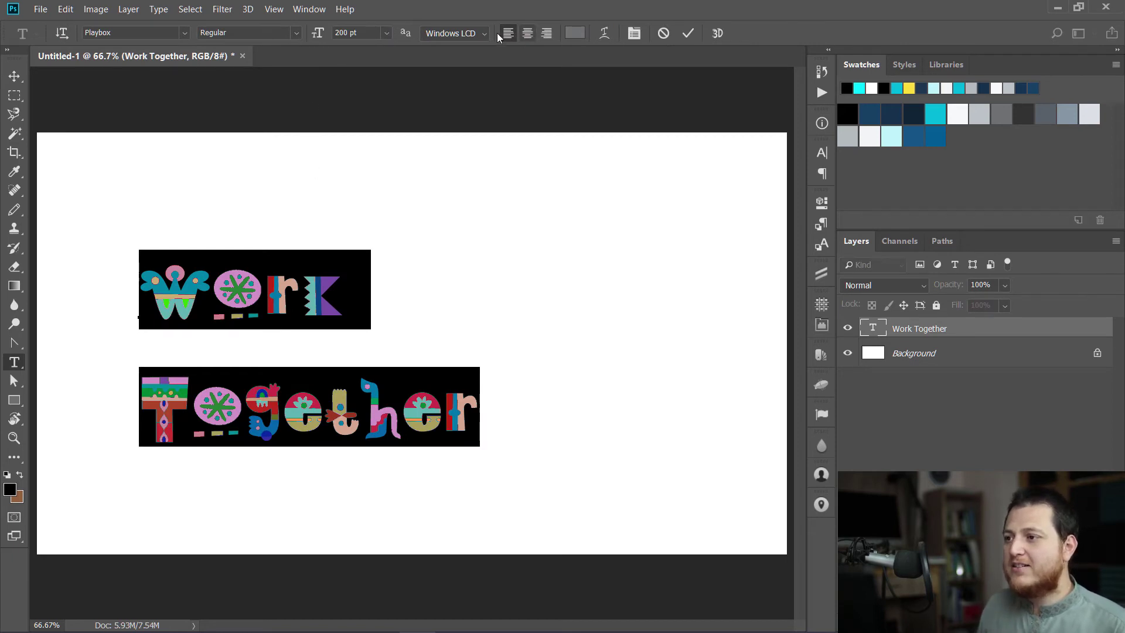
{"action": "left_click", "coordinate": [873, 328]}
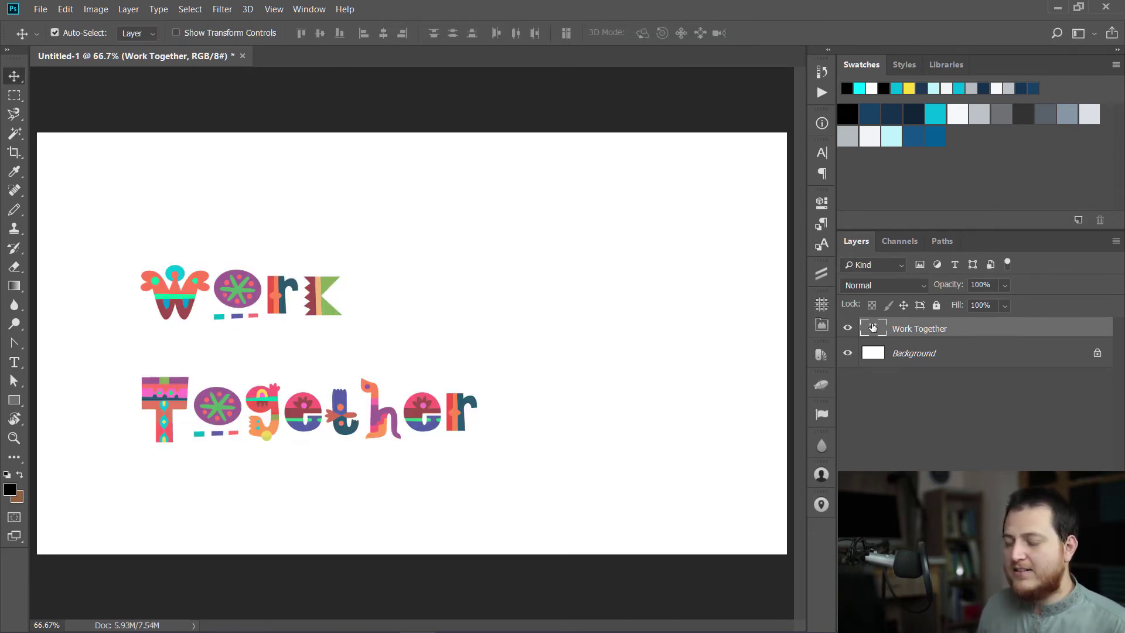
{"action": "key", "text": "v"}
{"action": "left_click_drag", "start_coordinate": [316, 292], "coordinate": [587, 201]}
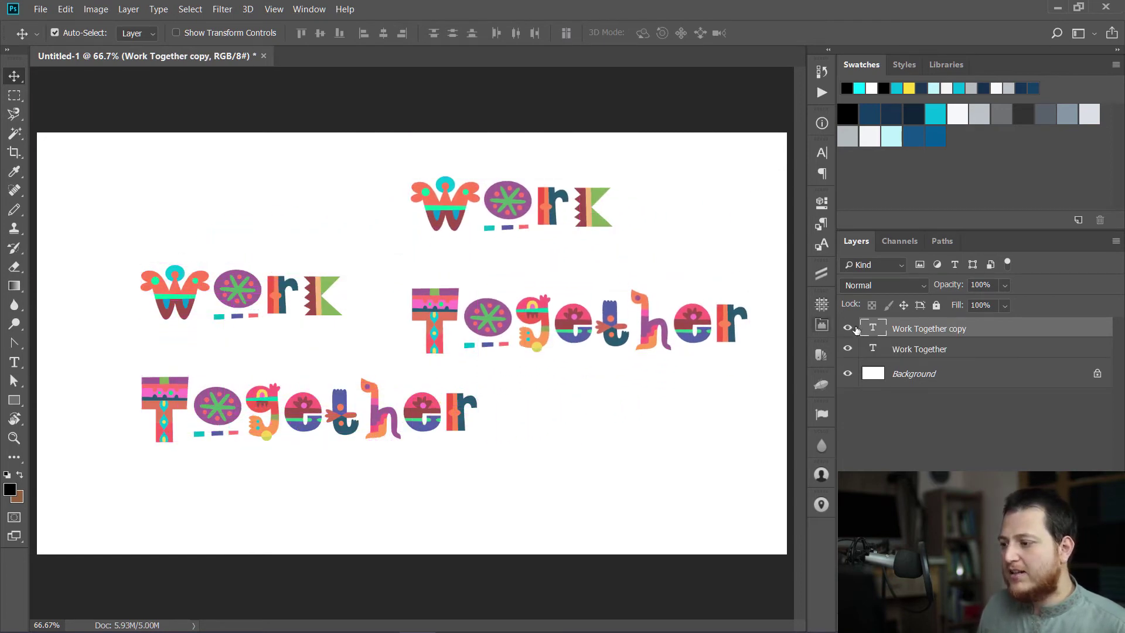
{"action": "key", "text": "Delete"}
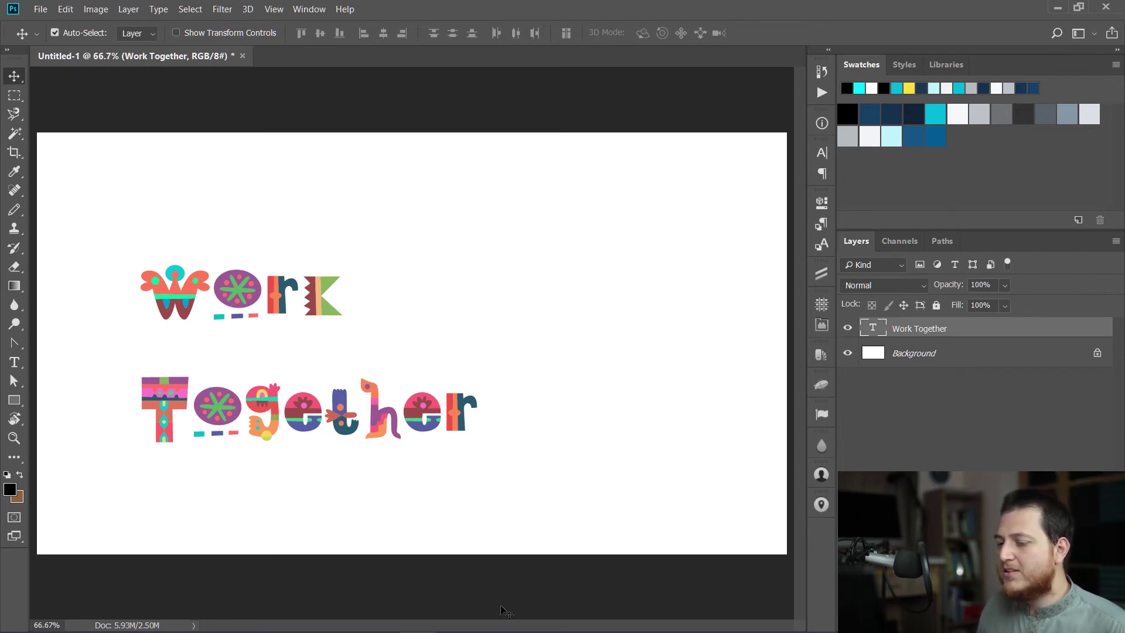
{"action": "mouse_move", "coordinate": [228, 626]}
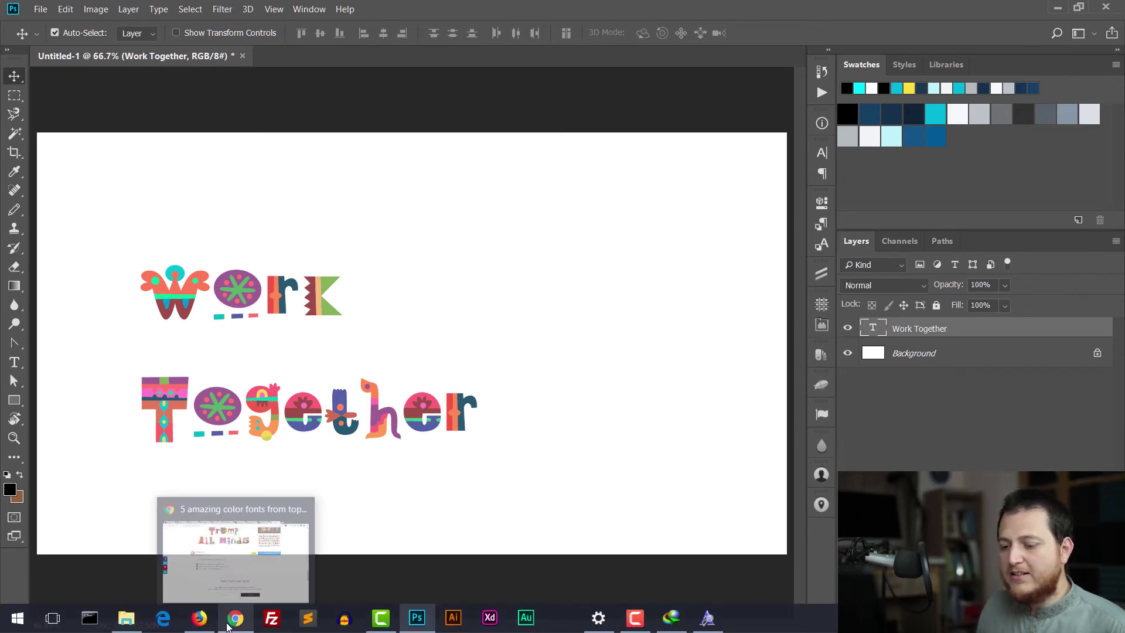
{"action": "left_click", "coordinate": [671, 618]}
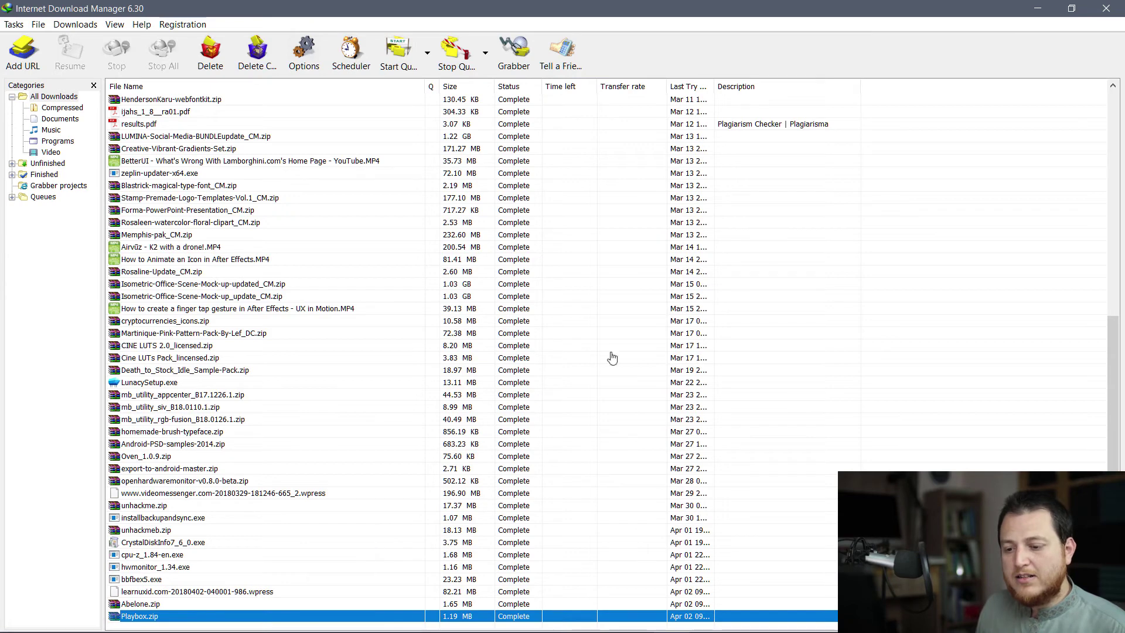
{"action": "left_click", "coordinate": [1106, 8]}
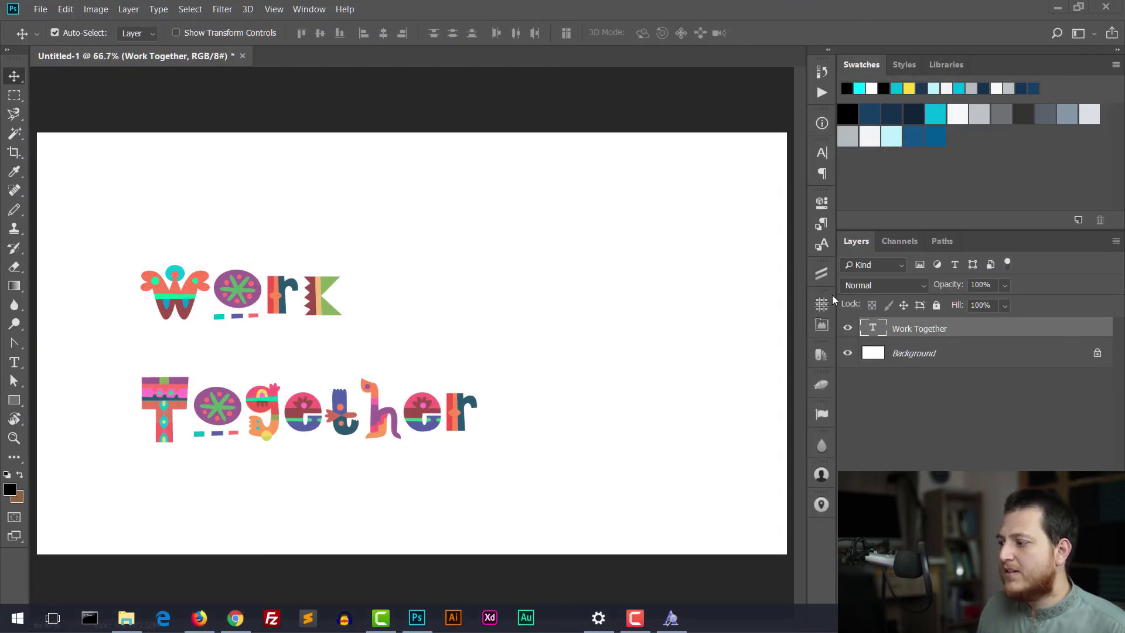
Apply Abelone Regular (searched as 'abel') to 'Work Together' and commit the edit.
{"action": "double_click", "coordinate": [871, 328]}
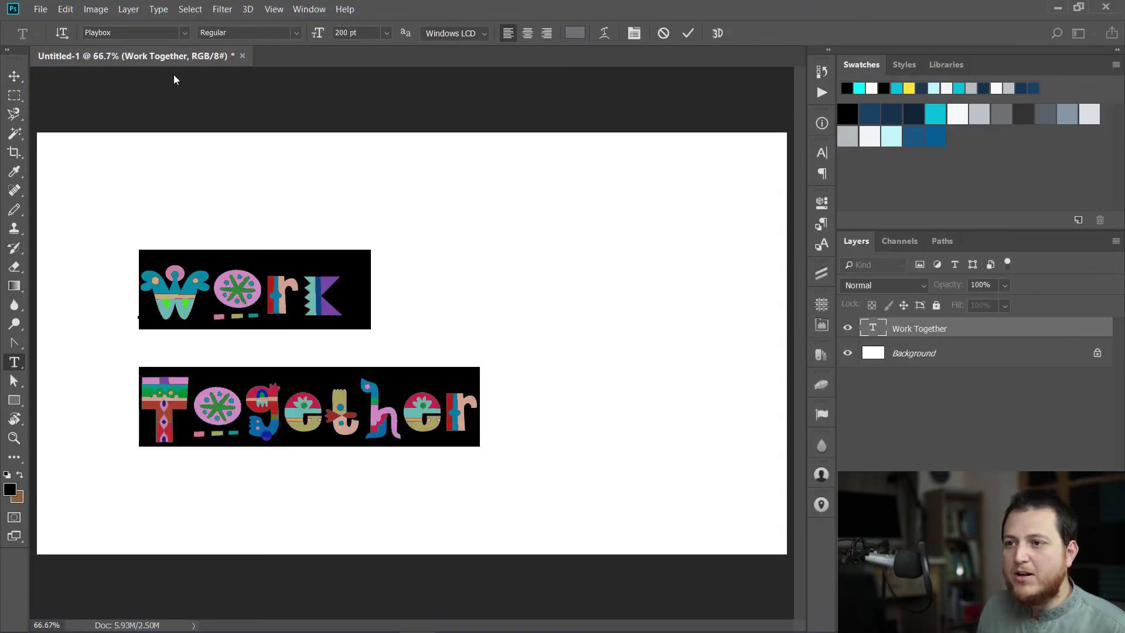
{"action": "left_click", "coordinate": [145, 34]}
{"action": "type", "text": "abel"}
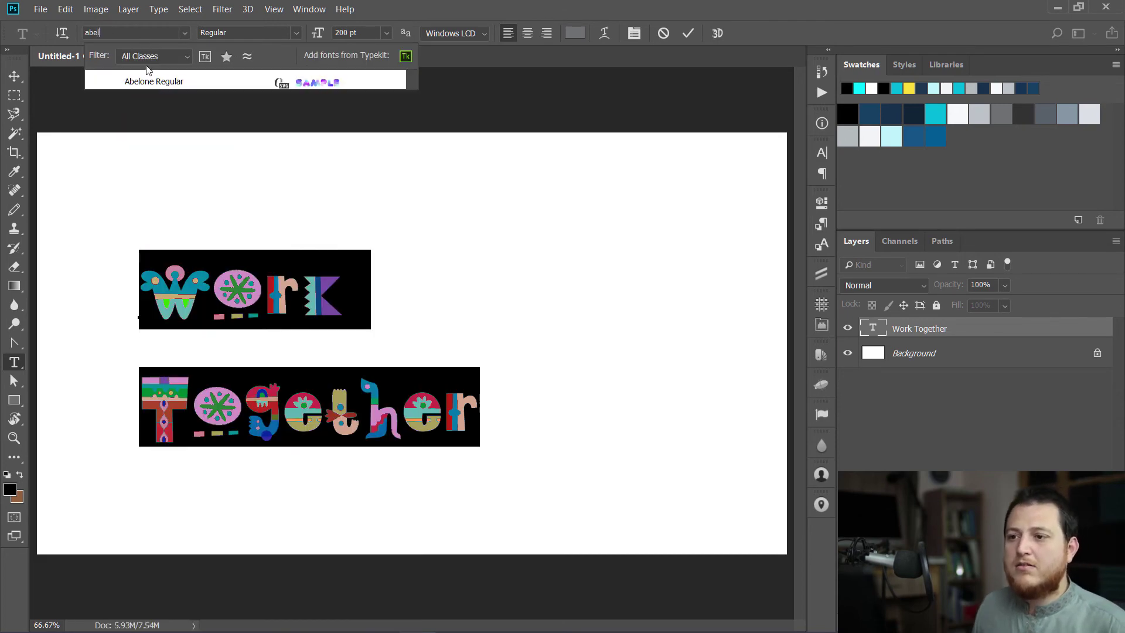
{"action": "left_click", "coordinate": [154, 81]}
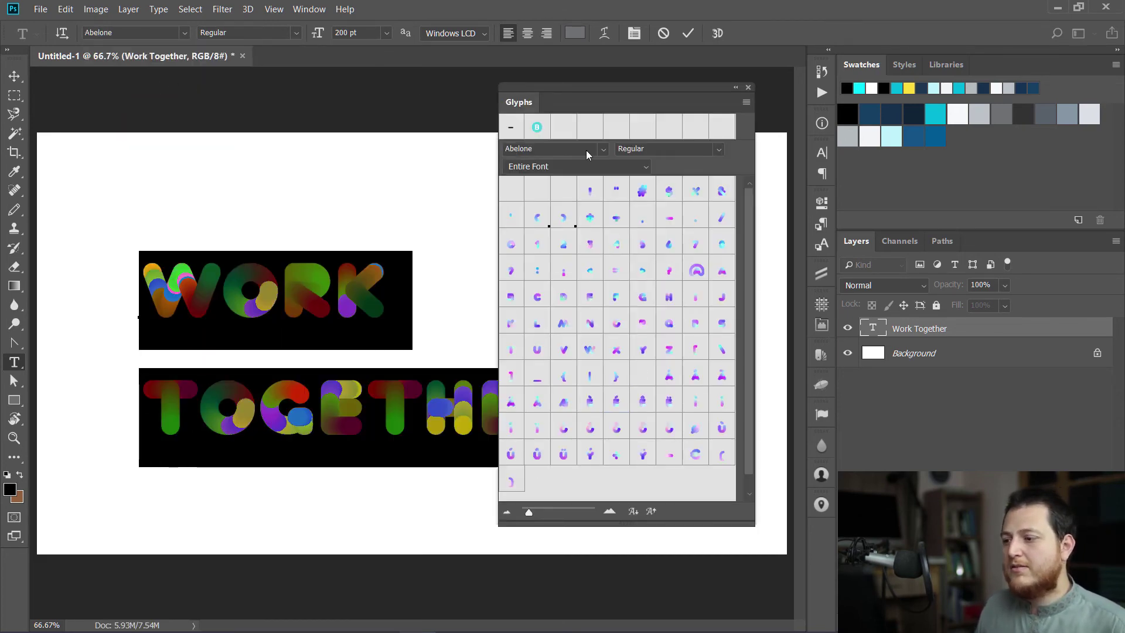
{"action": "left_click", "coordinate": [749, 87]}
{"action": "key", "text": "ctrl+Return"}
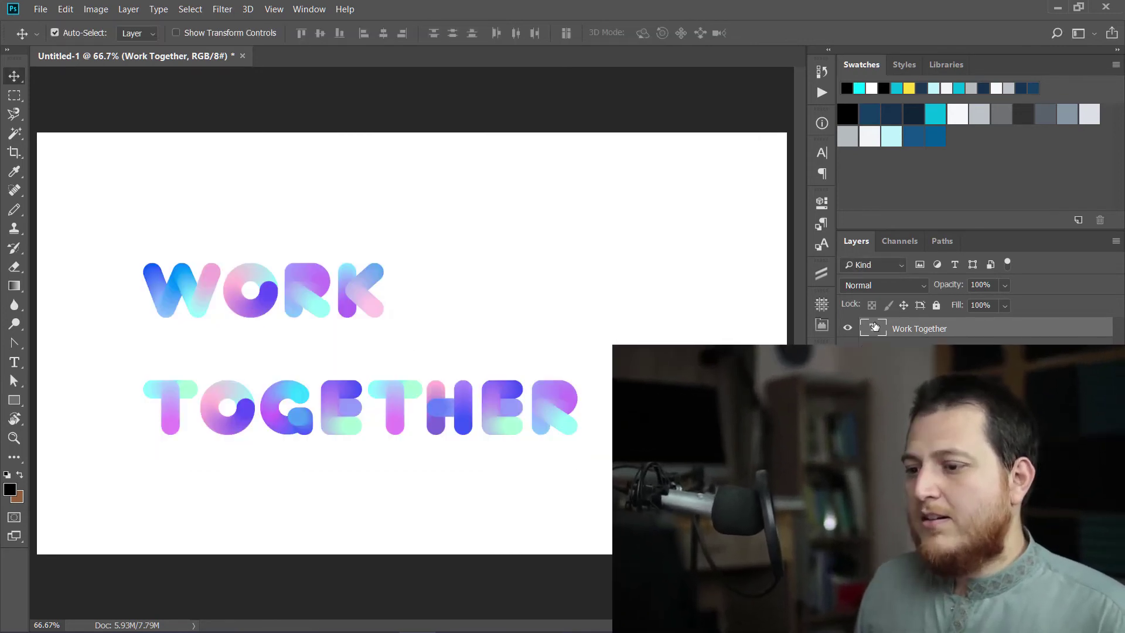